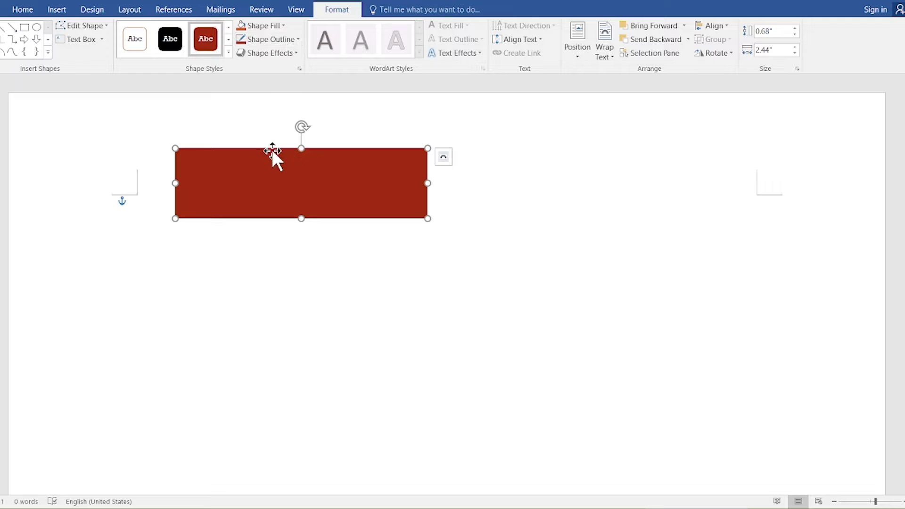
Step: Draw a tall purple rectangle directly below the red header rectangle
click(24, 27)
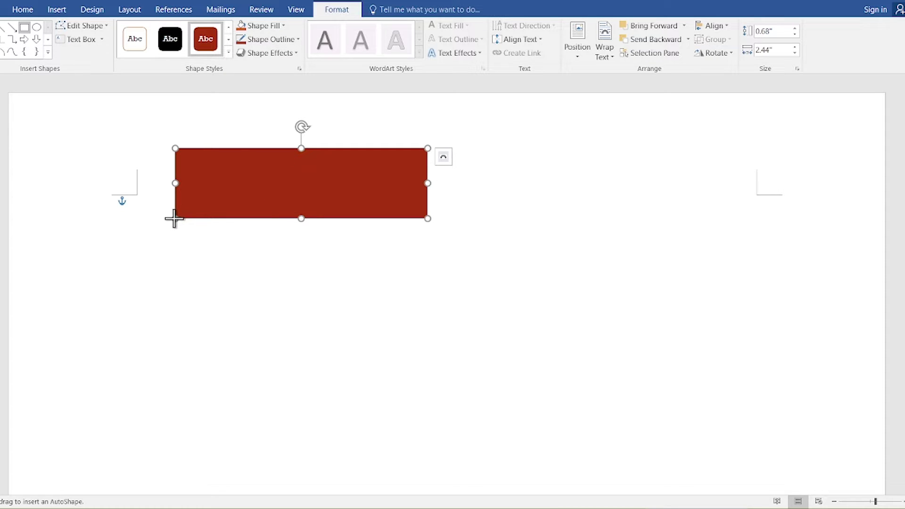
drag(175, 218, 428, 402)
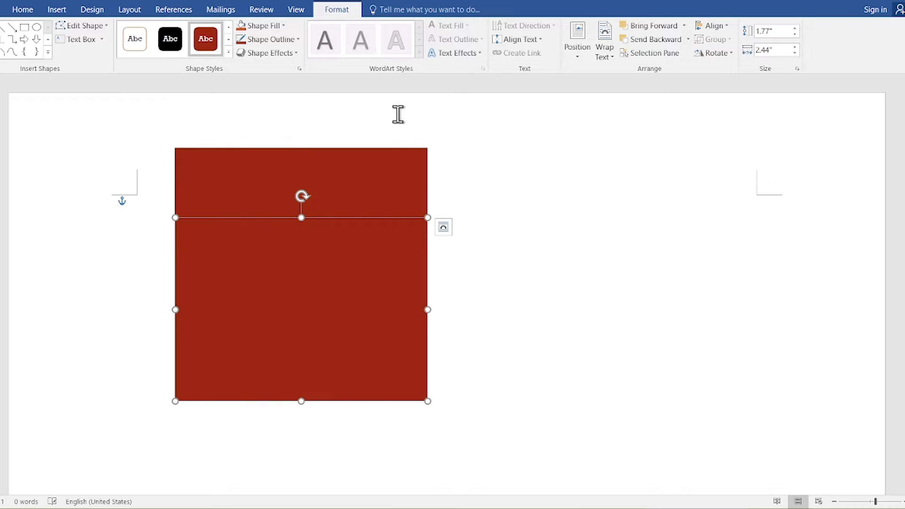
click(279, 28)
click(332, 121)
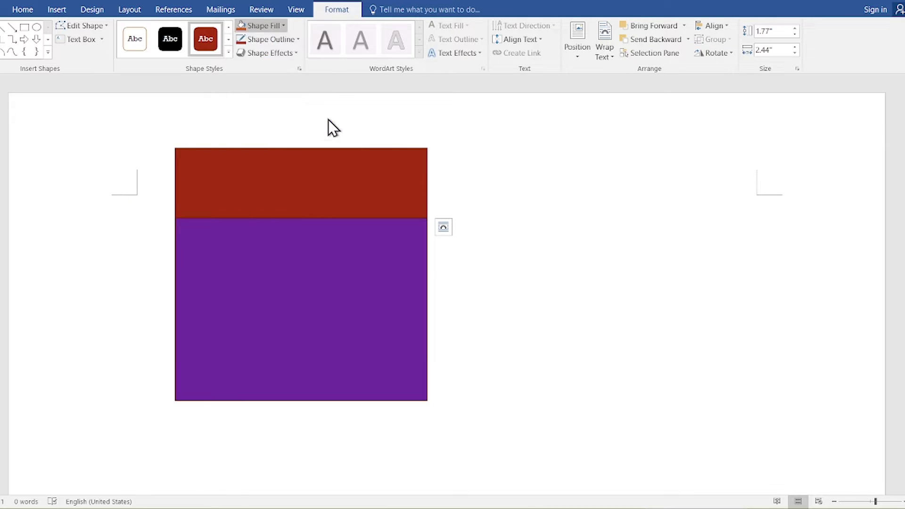
Step: Recolour the top header rectangle yellow
click(333, 173)
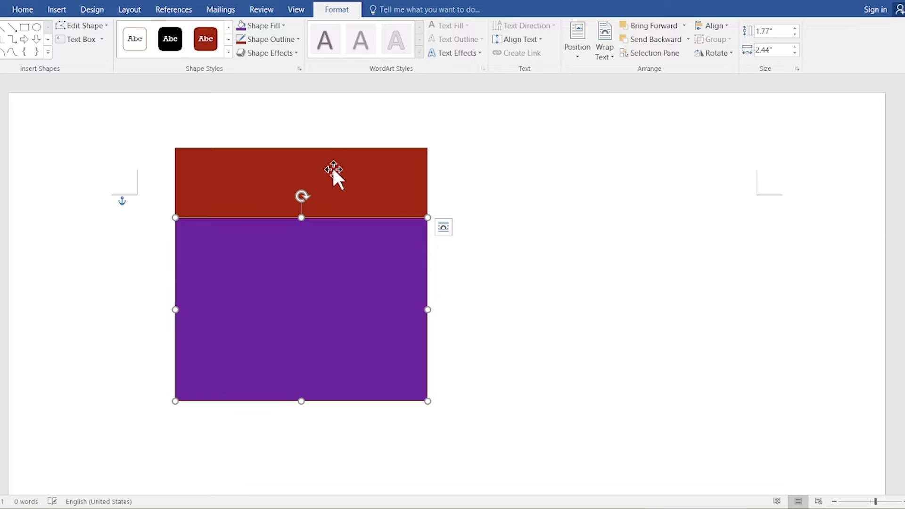
click(285, 26)
click(272, 122)
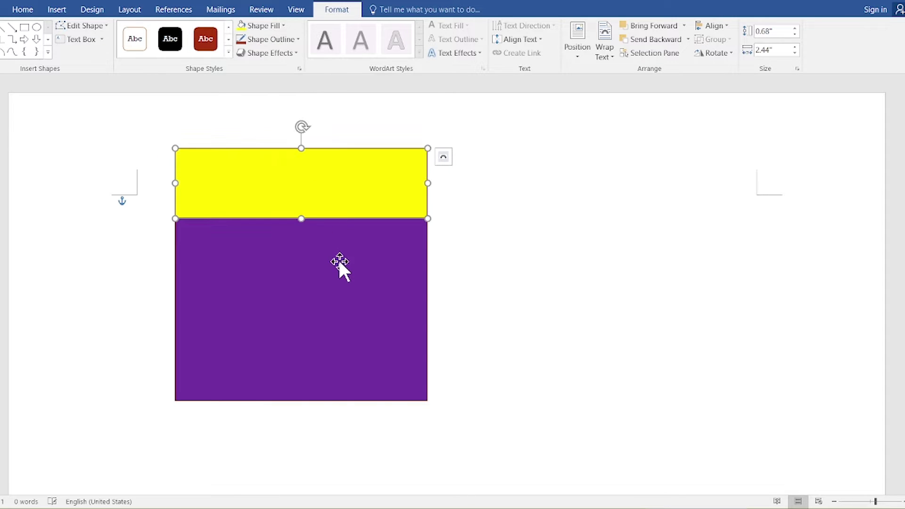
click(338, 260)
click(465, 264)
scroll(394, 267, down, 2)
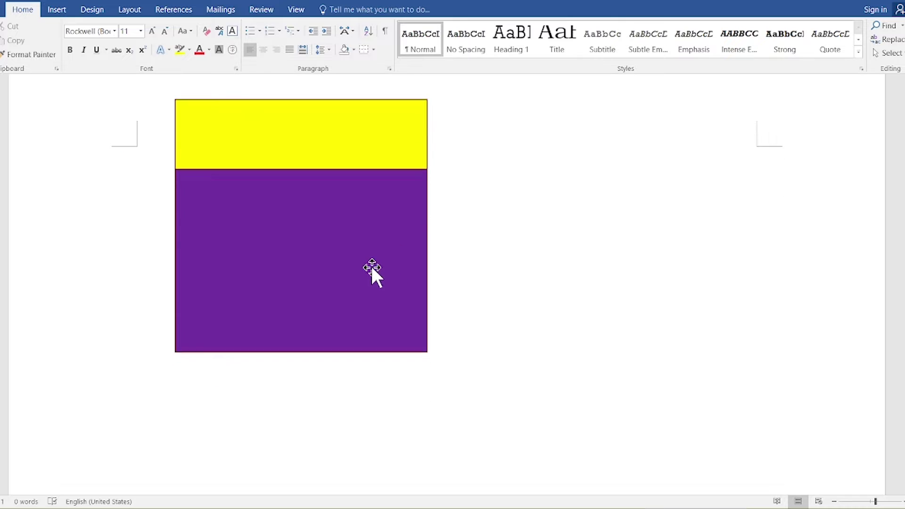
Step: Lengthen the purple rectangle and stretch the yellow header taller so the two meet flush
click(391, 314)
drag(299, 352, 299, 396)
click(488, 303)
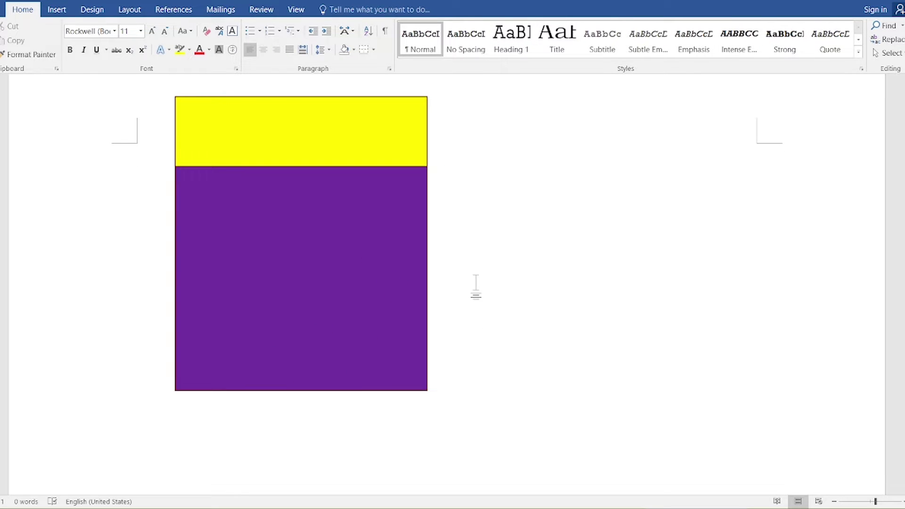
click(317, 266)
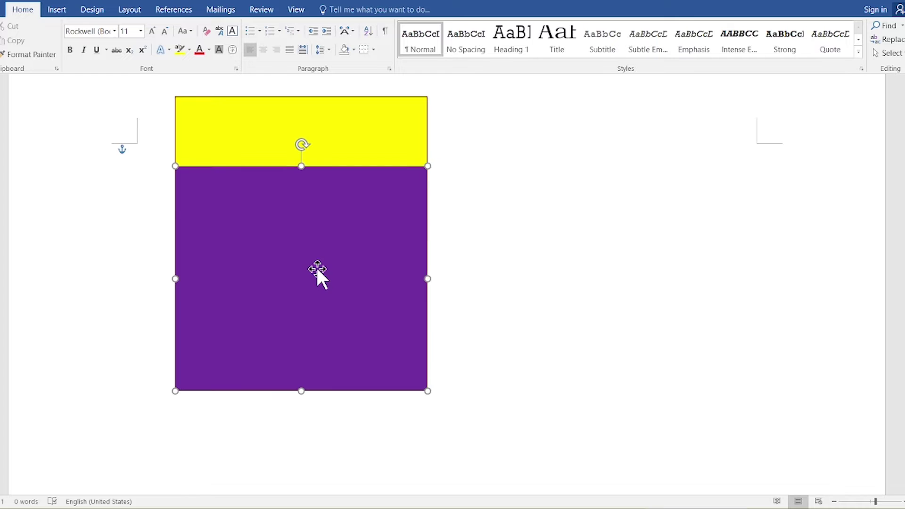
click(442, 268)
click(281, 147)
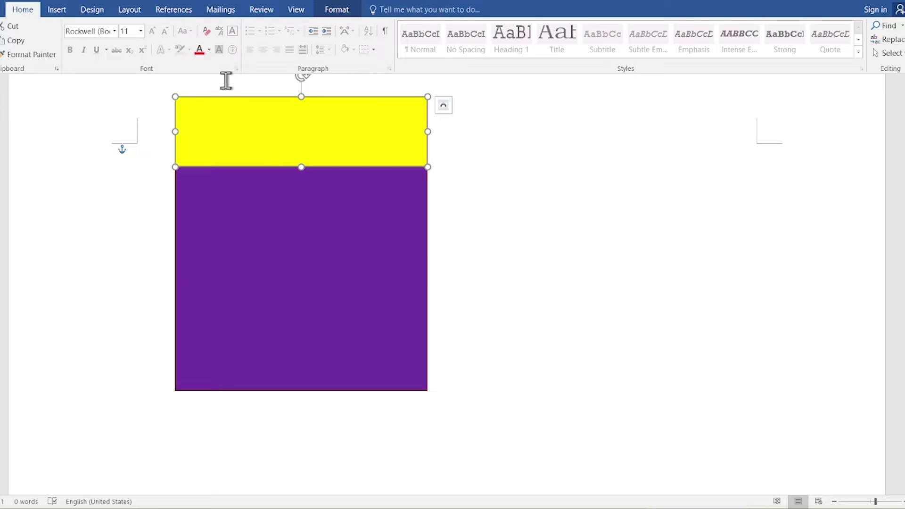
drag(307, 218, 305, 281)
click(288, 162)
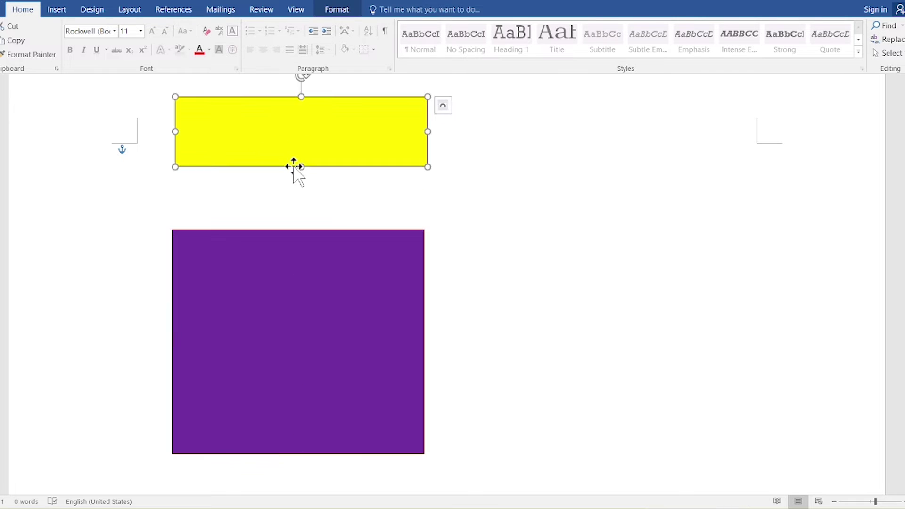
drag(301, 167, 301, 212)
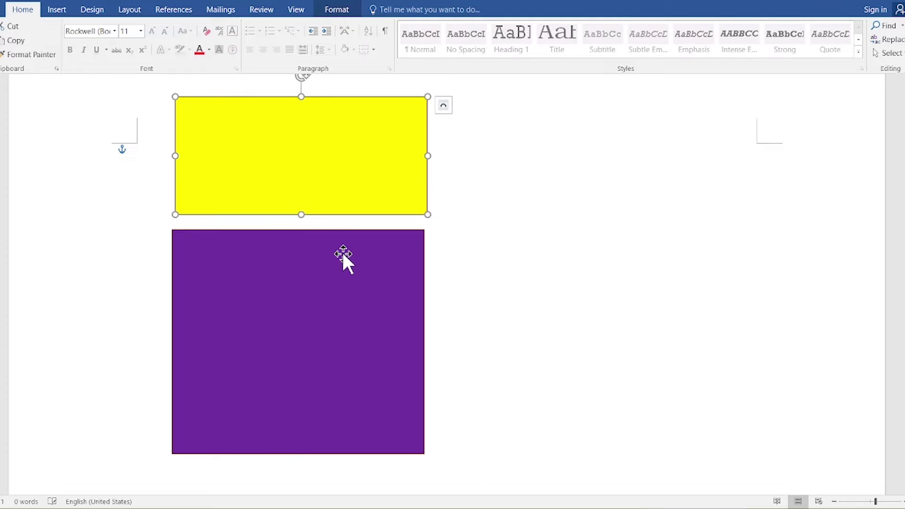
drag(342, 251, 345, 241)
Step: Set No Outline on both the yellow and purple rectangles
click(374, 141)
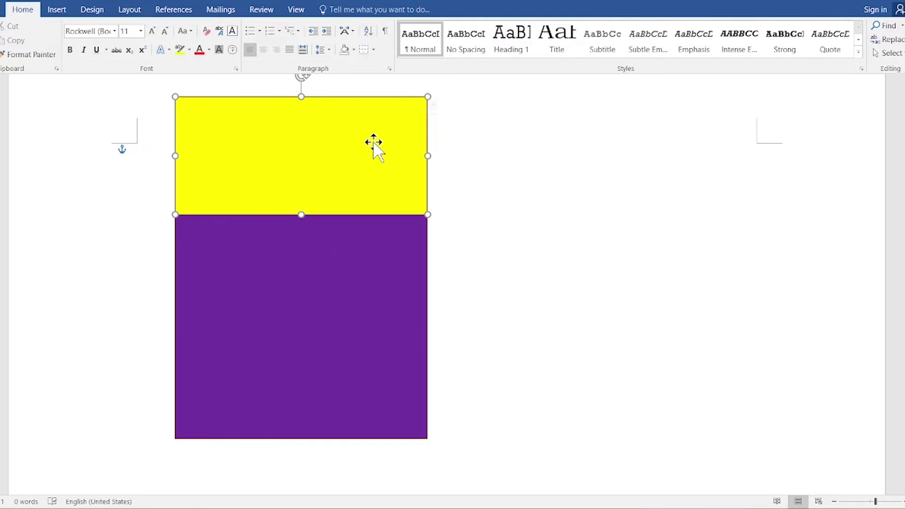
click(341, 7)
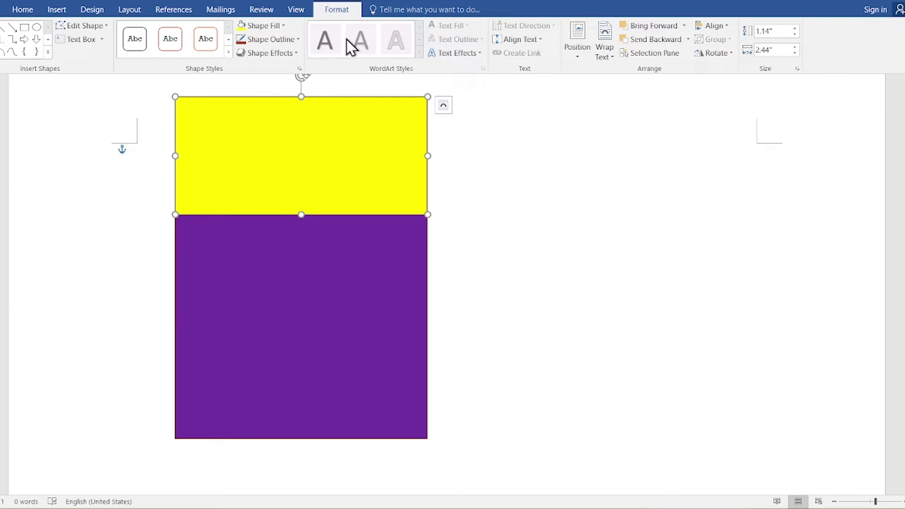
click(292, 43)
click(292, 149)
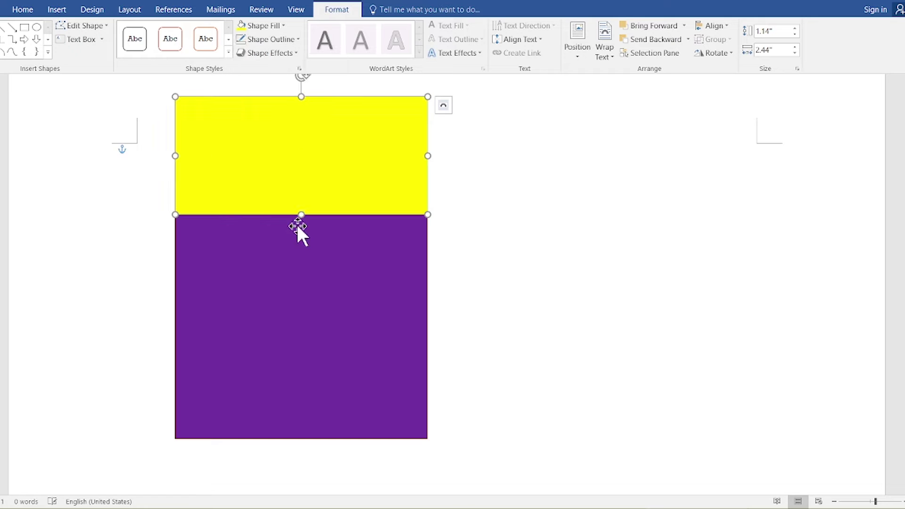
click(296, 223)
click(289, 40)
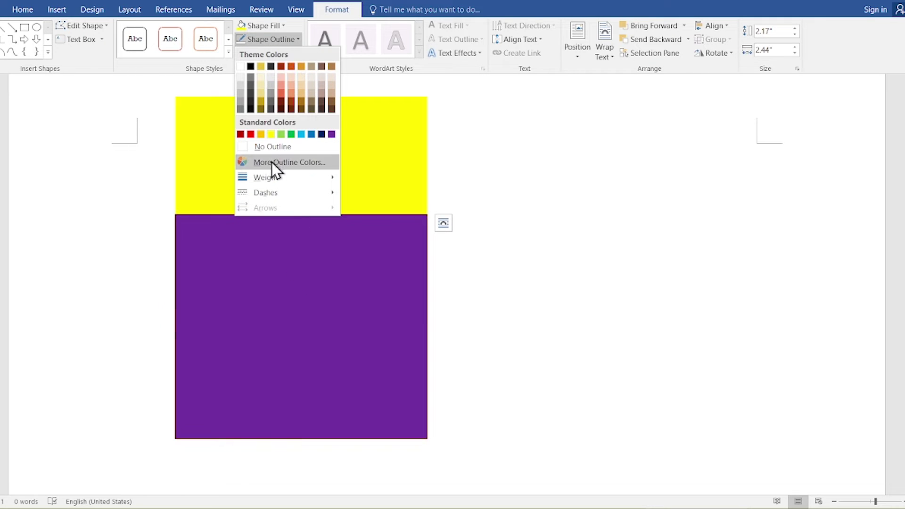
click(273, 148)
click(287, 190)
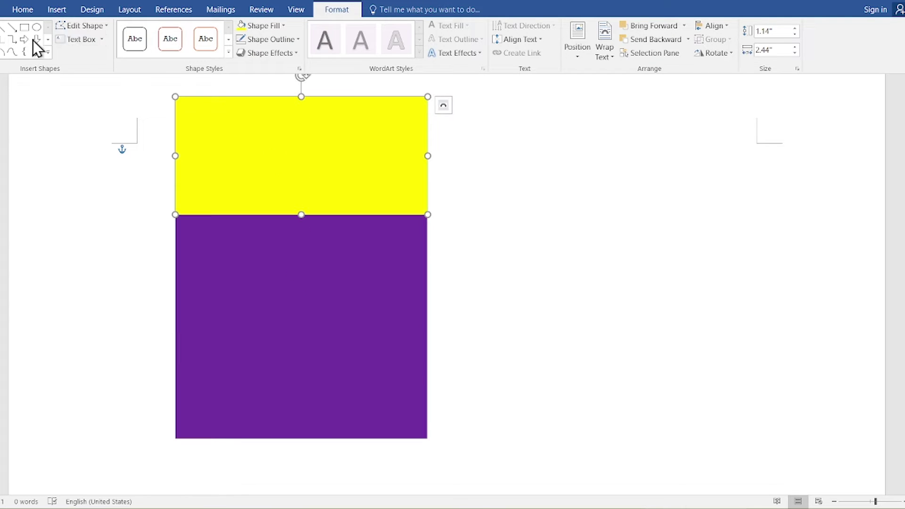
Step: Draw an isosceles triangle inside the yellow header
click(61, 10)
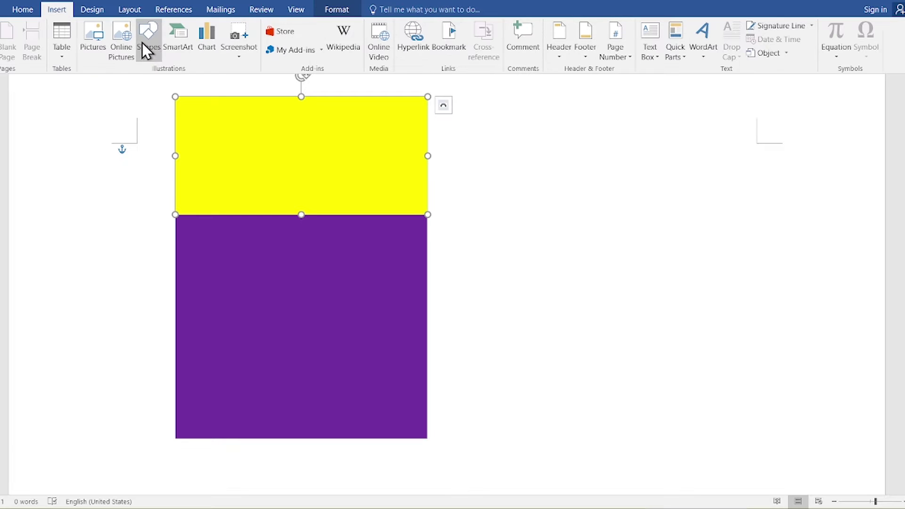
click(154, 54)
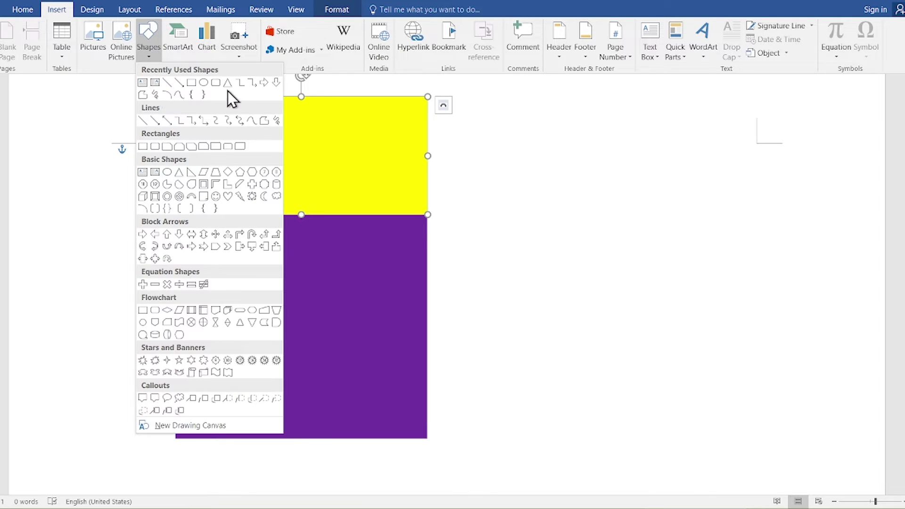
click(228, 83)
drag(245, 98, 366, 215)
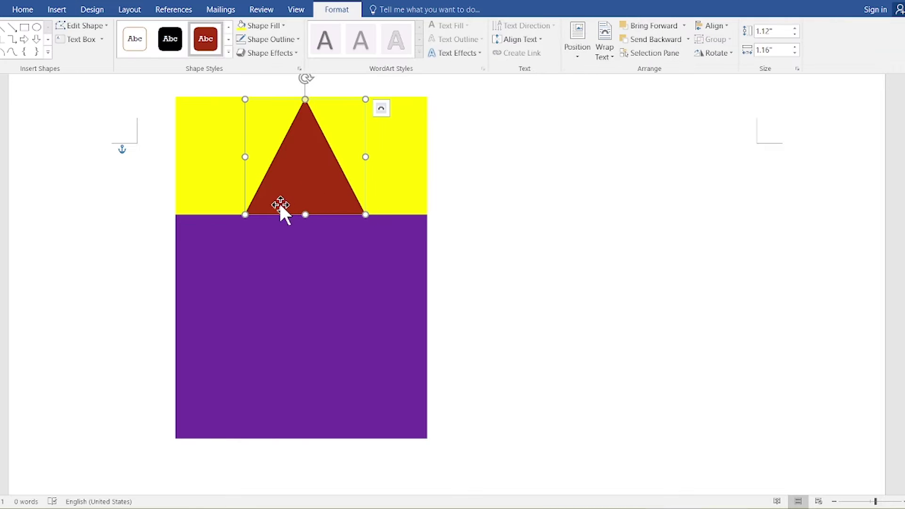
Step: Stretch the triangle's sides out to the header's left and right edges
key(Escape)
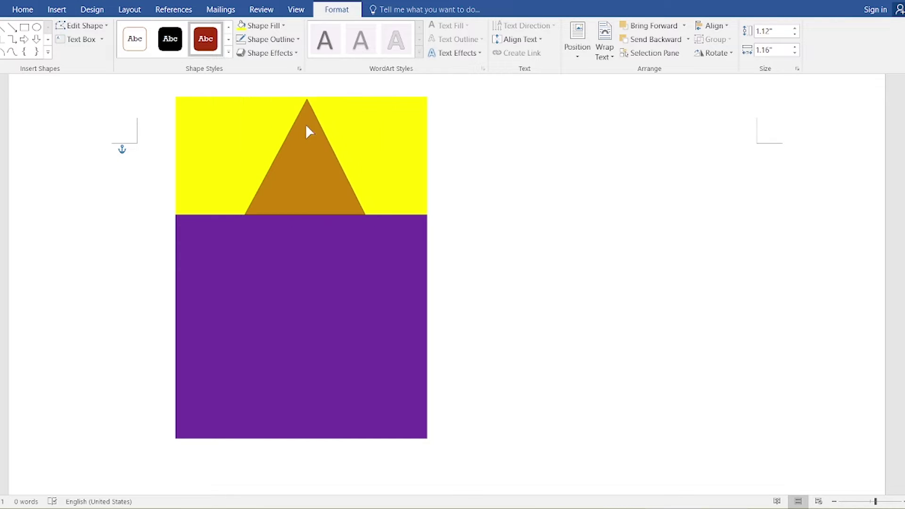
click(305, 121)
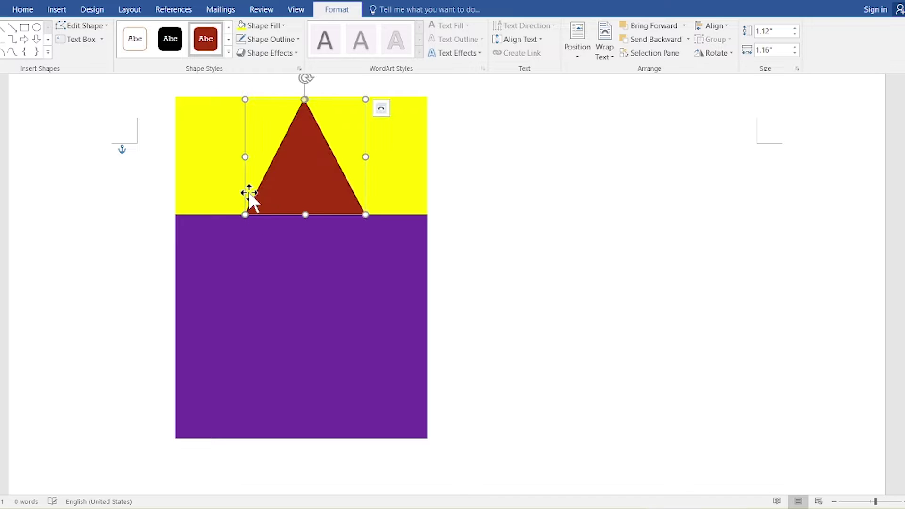
drag(245, 157, 171, 157)
drag(364, 156, 425, 163)
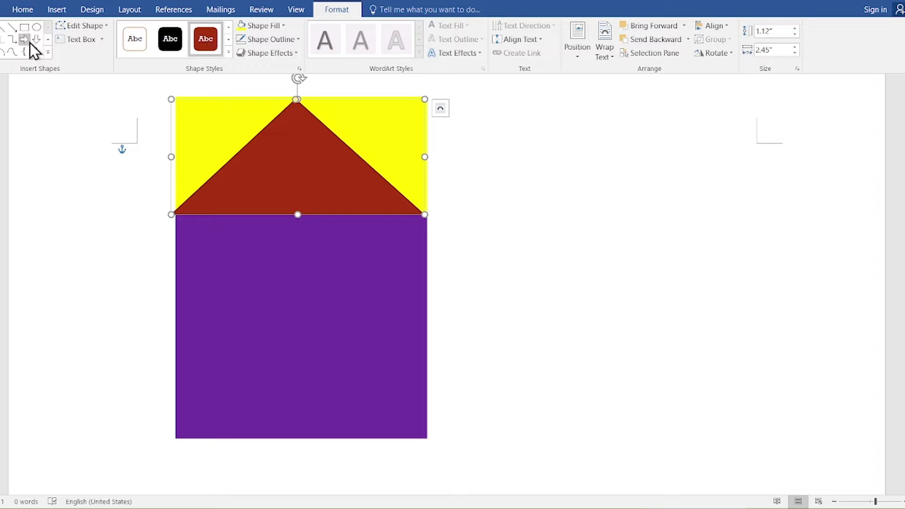
Step: Draw a gold-brown circle centred on the triangle's peak
click(41, 29)
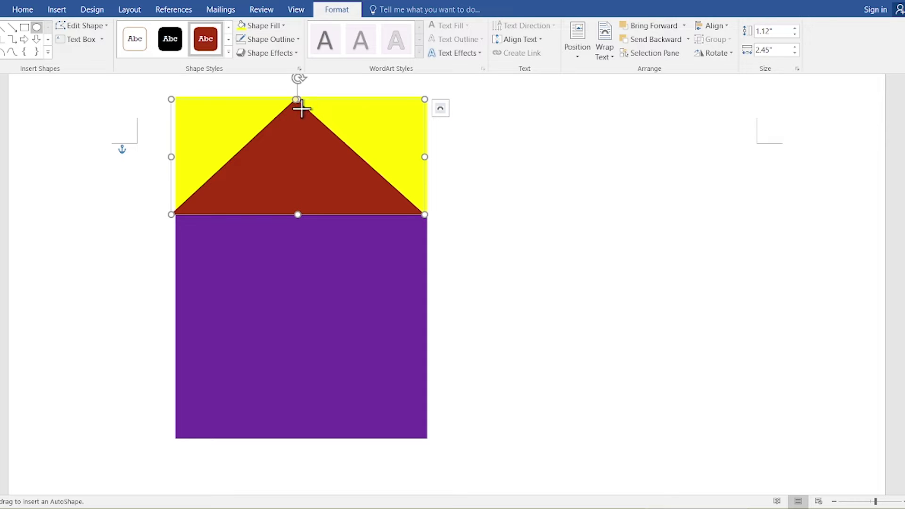
drag(281, 104, 376, 206)
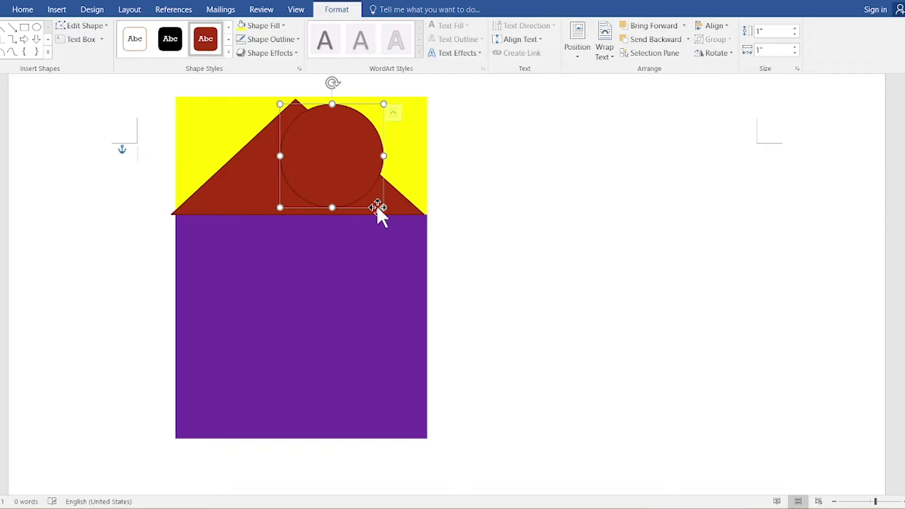
drag(363, 171, 333, 163)
click(284, 27)
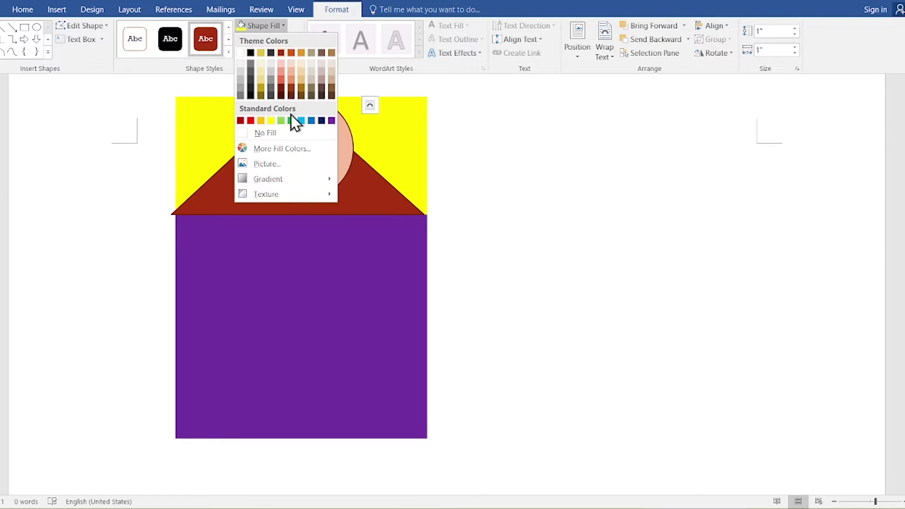
click(299, 88)
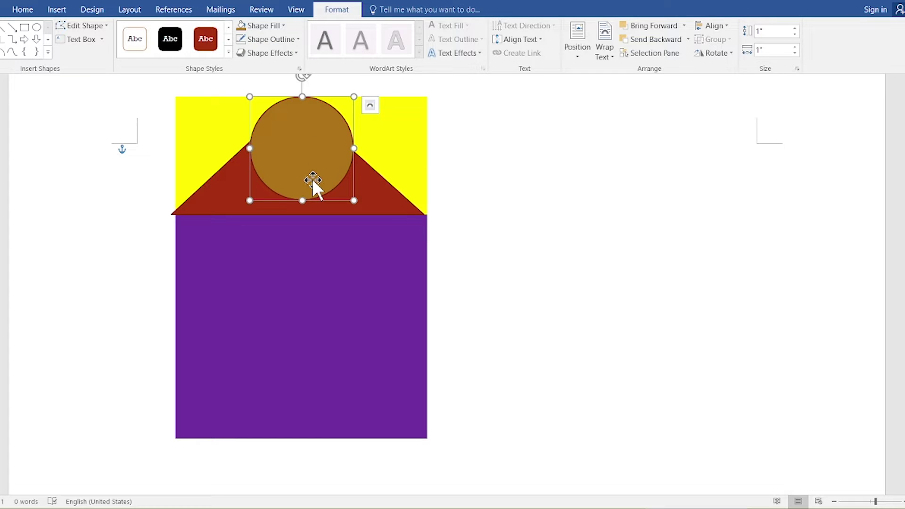
Step: Place a copy of the circle lower over the purple area and shrink it
drag(314, 183, 315, 239)
click(461, 192)
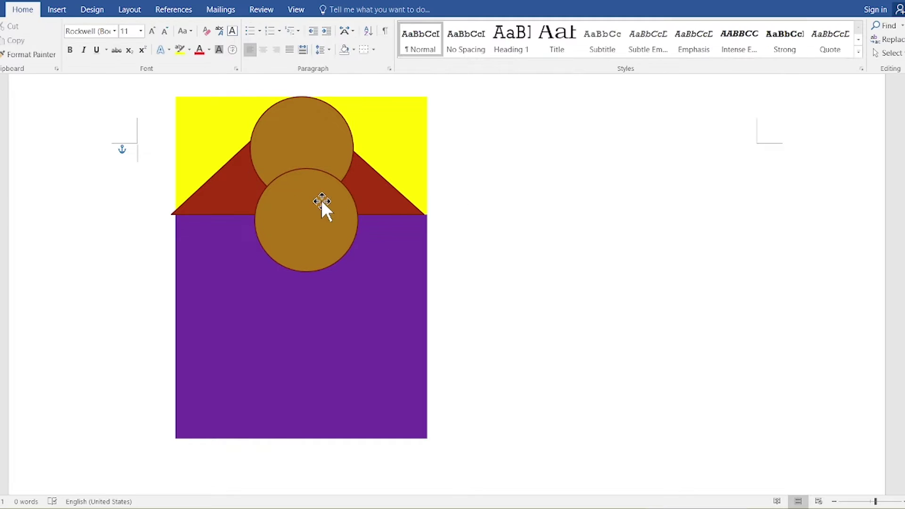
click(323, 202)
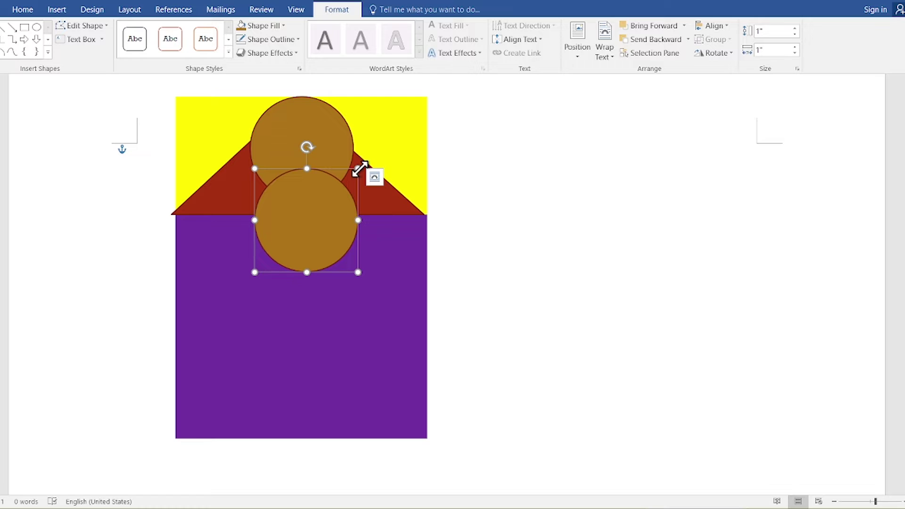
drag(357, 170, 319, 213)
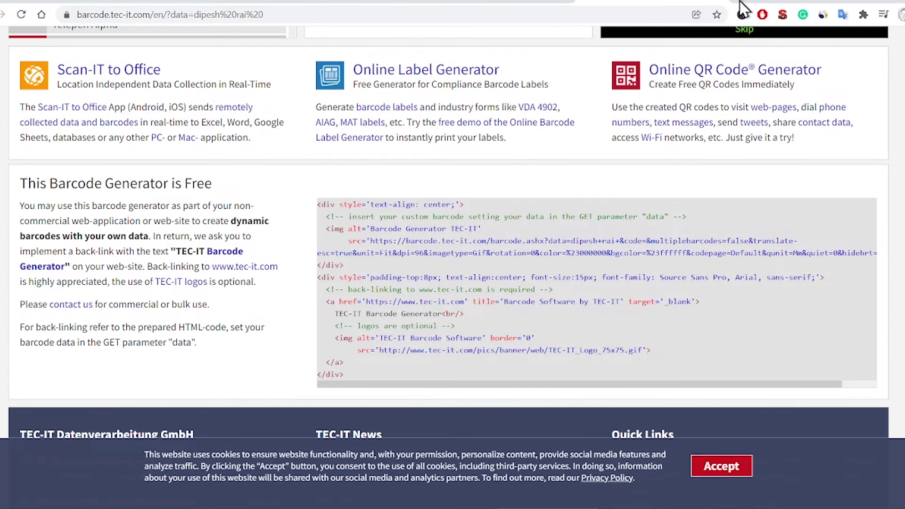
click(744, 4)
text(flaticon.com)
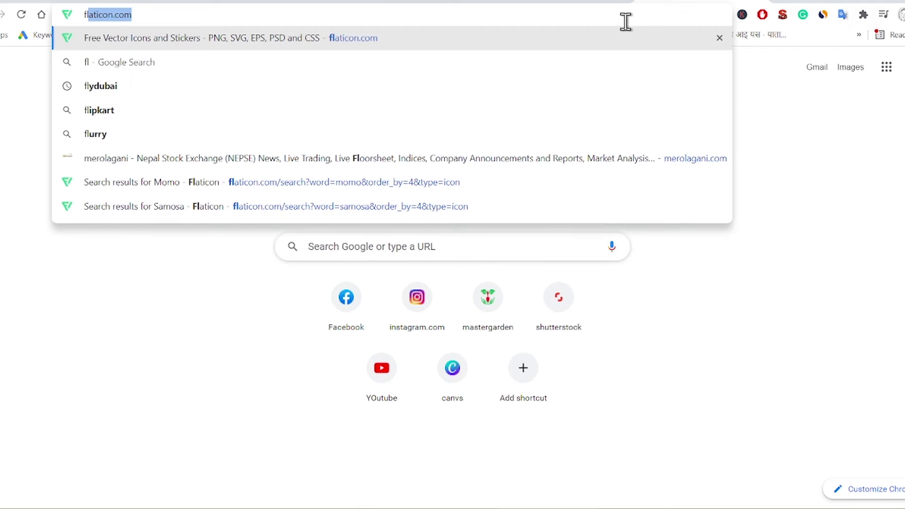
key(Return)
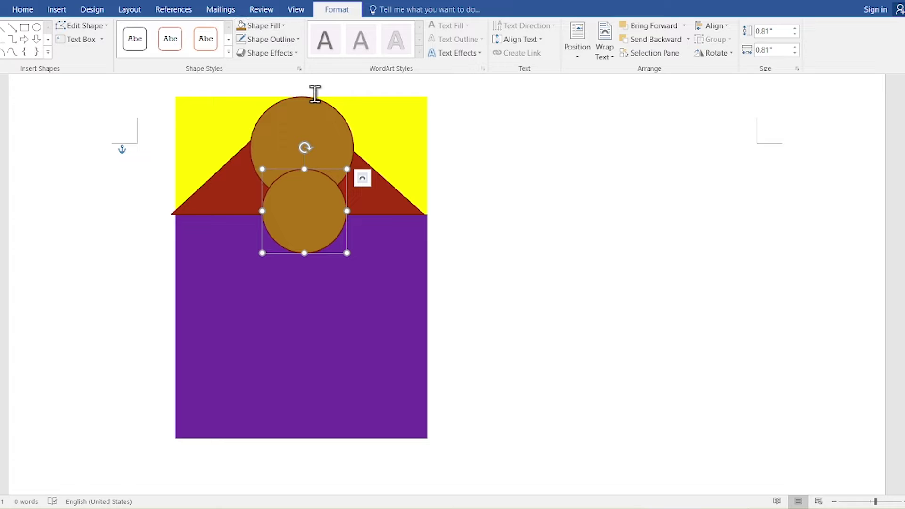
Step: Use Shape Fill > Picture to fill the small circle with 'boss' from Downloads
click(285, 26)
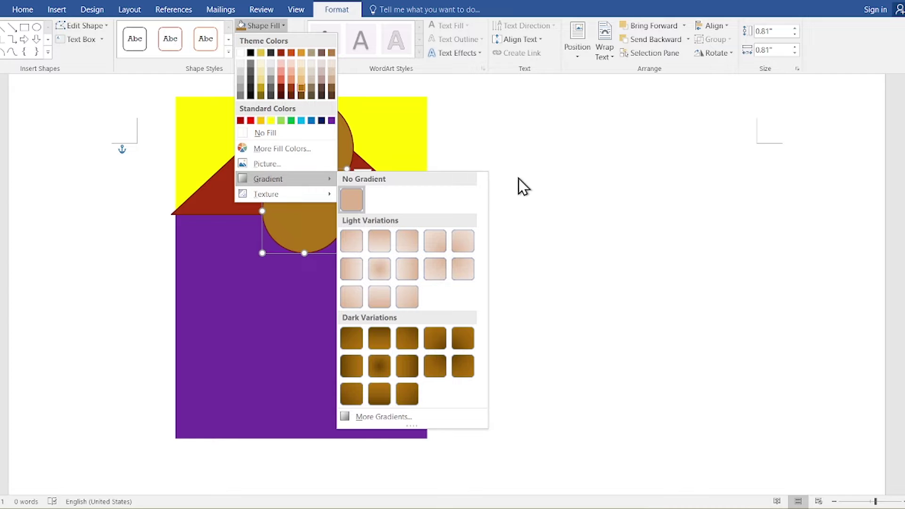
click(286, 163)
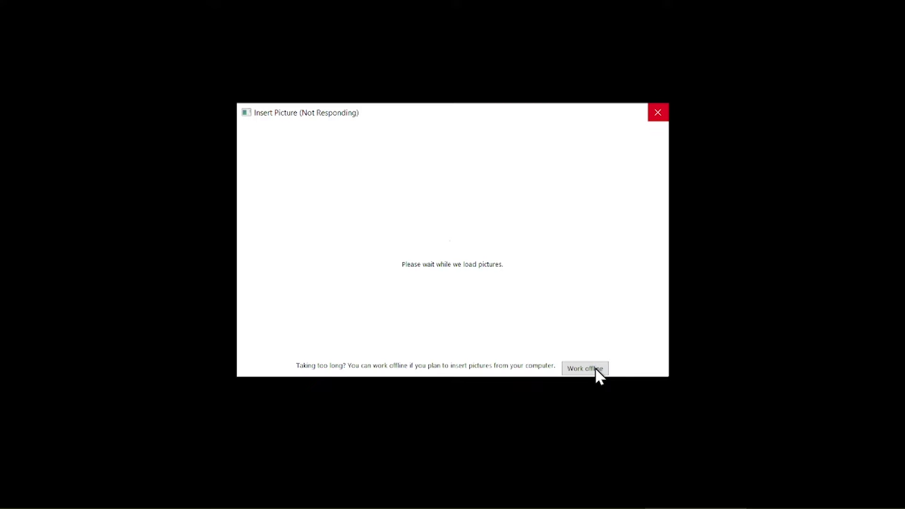
click(585, 369)
click(34, 261)
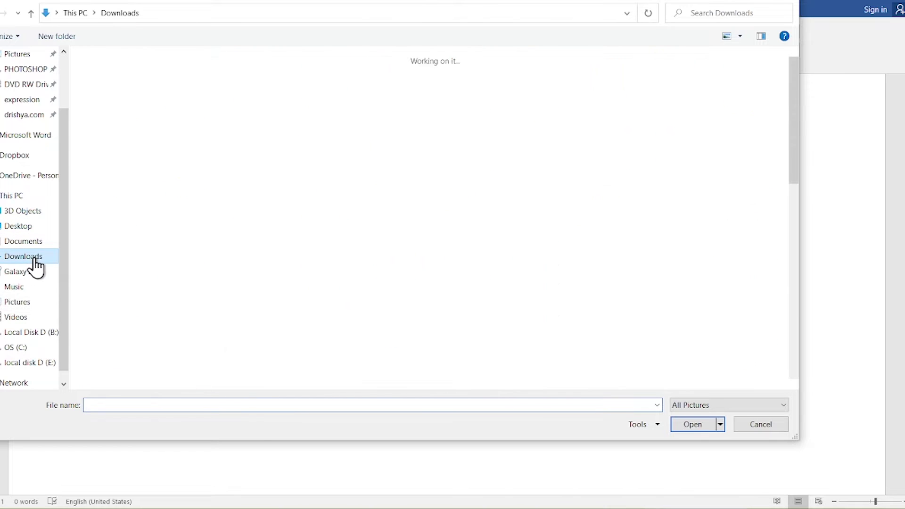
click(107, 101)
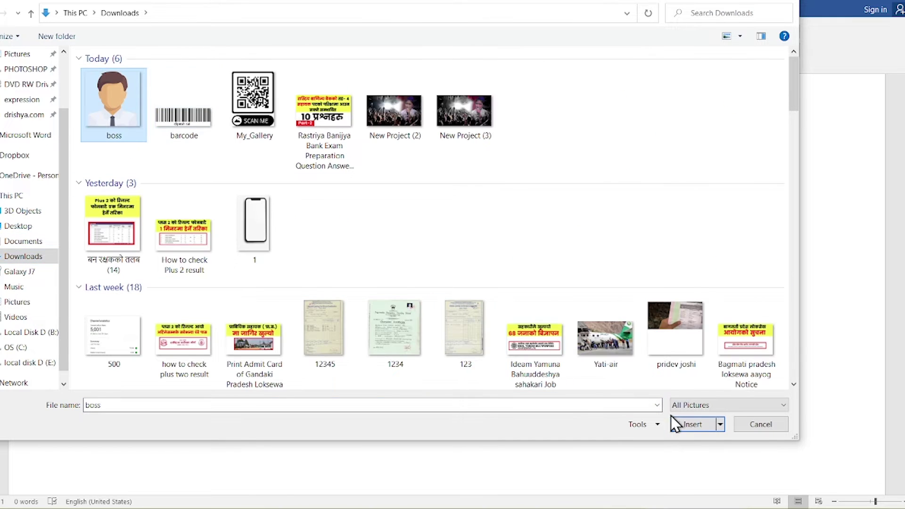
click(686, 427)
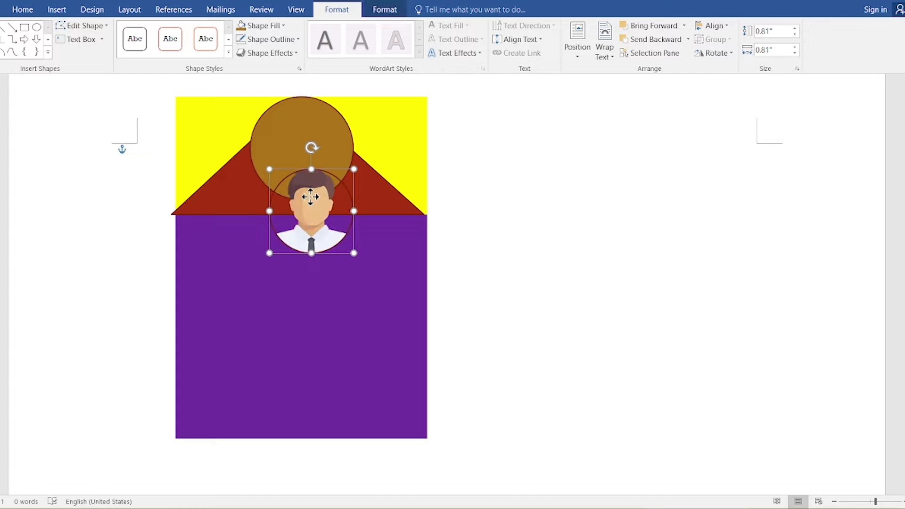
Step: Narrow the red triangle slightly from its left side
click(464, 201)
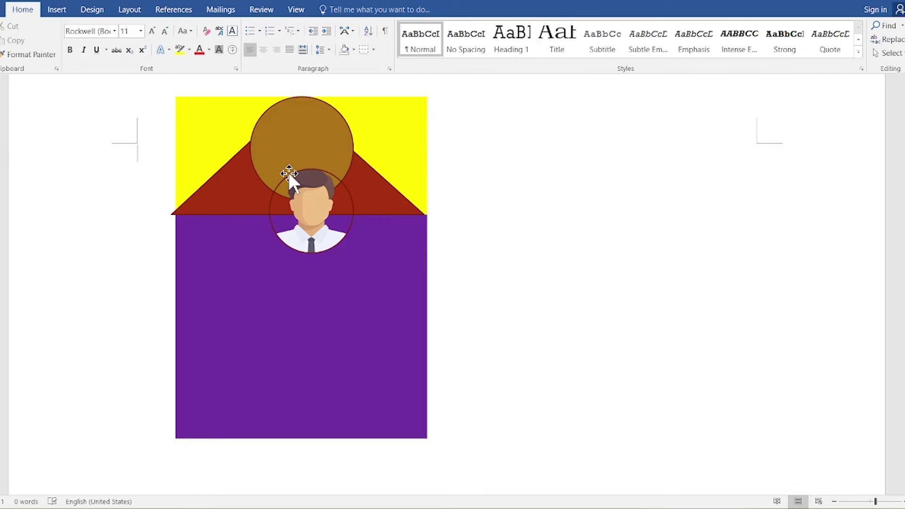
click(220, 183)
drag(171, 157, 175, 157)
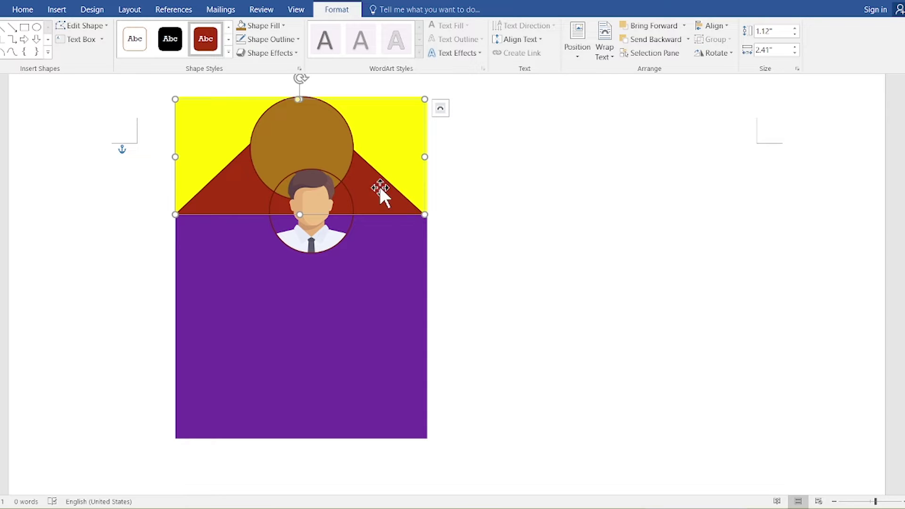
Step: Give the portrait circle a white 3 pt outline
click(309, 144)
click(335, 217)
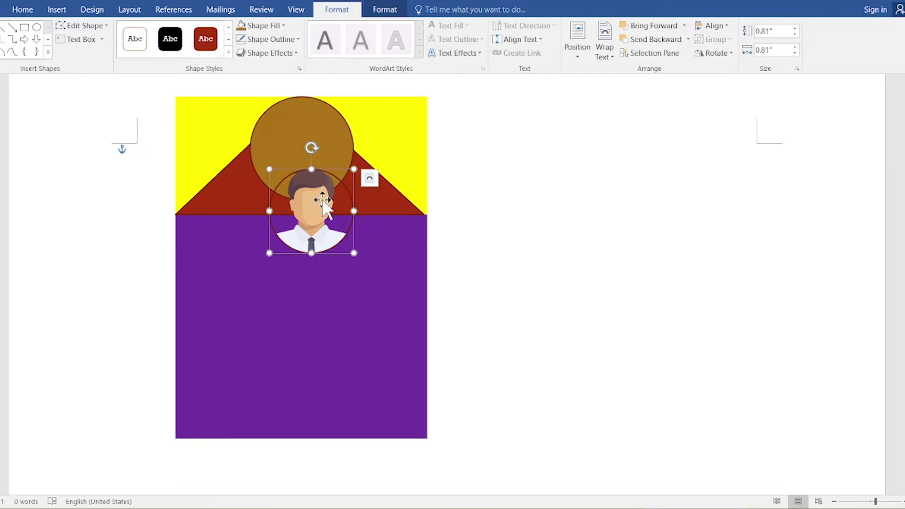
click(296, 42)
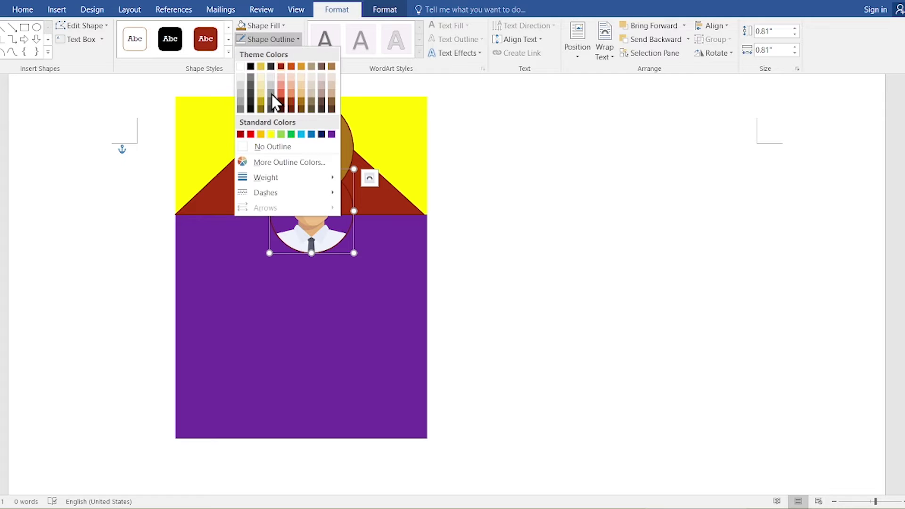
click(240, 66)
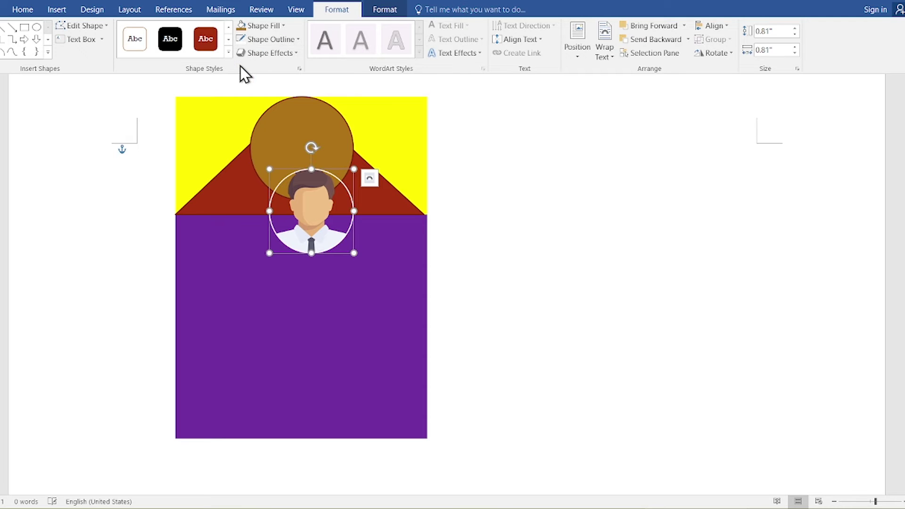
click(273, 39)
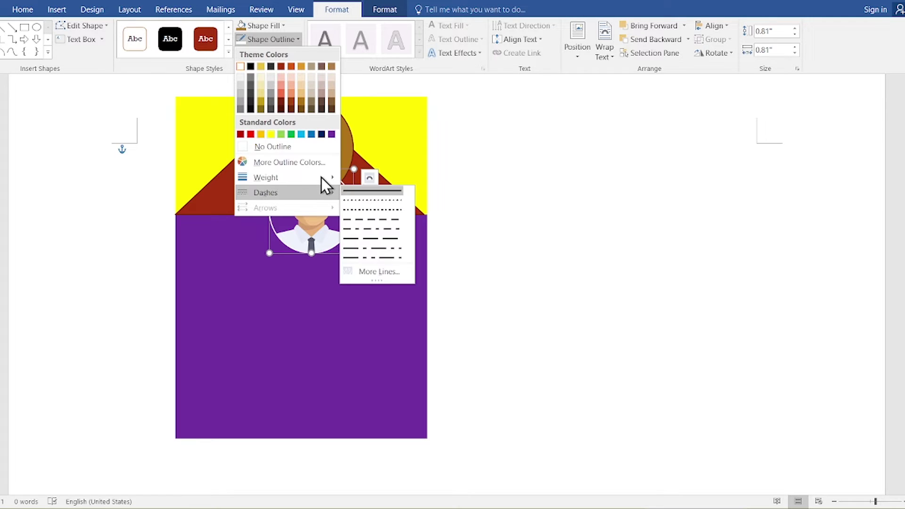
mouse_move(310, 177)
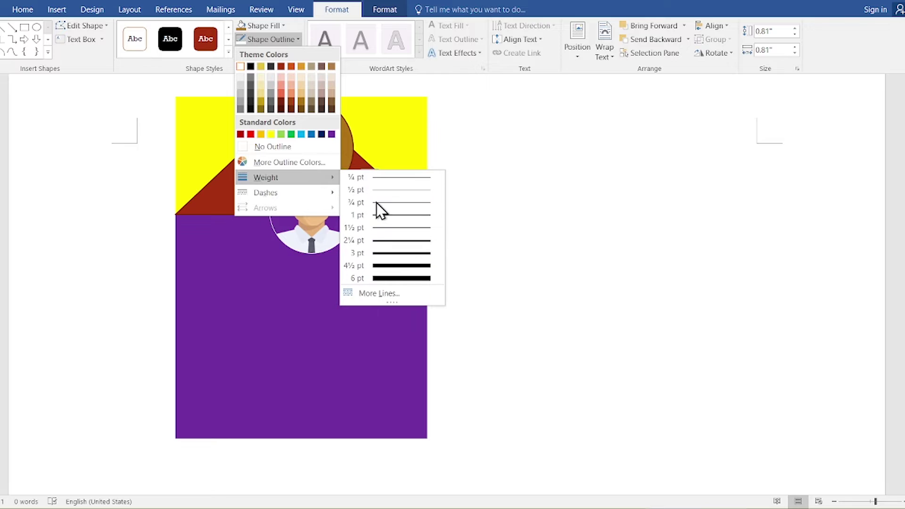
click(396, 253)
click(252, 39)
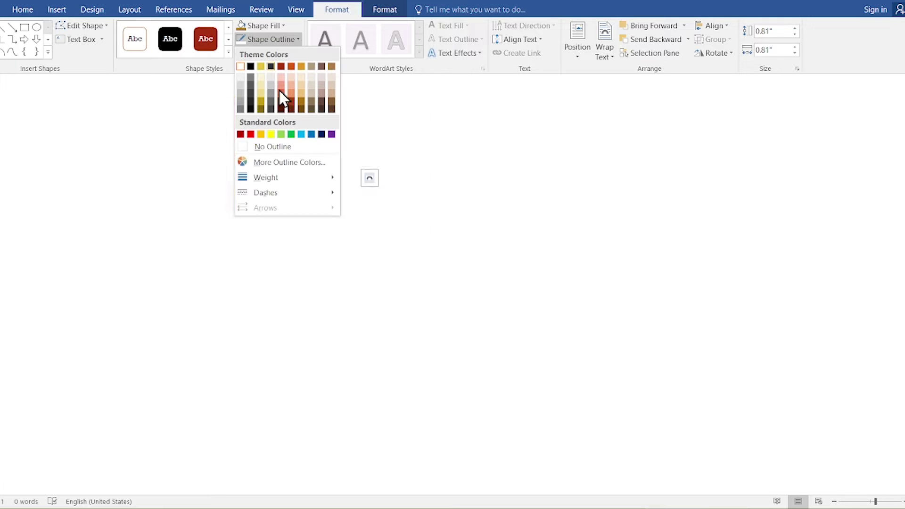
mouse_move(293, 178)
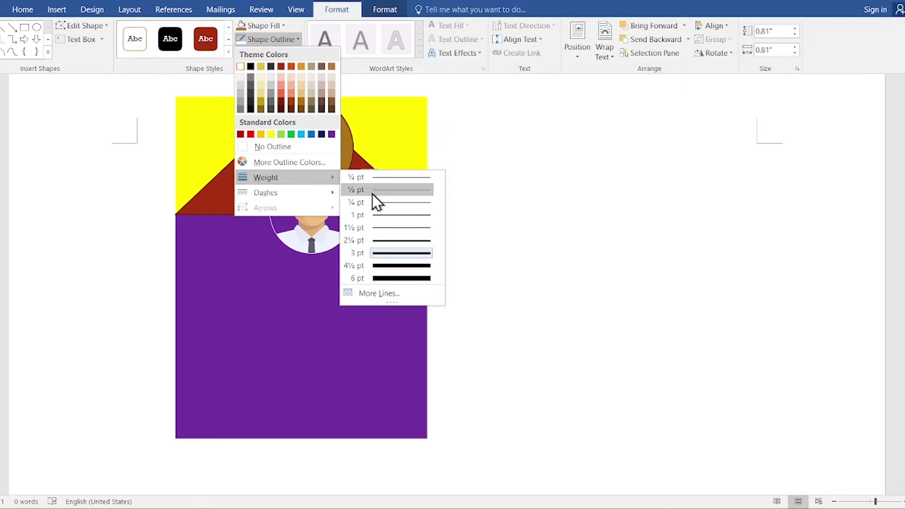
Step: Make the portrait circle's white outline a thinner weight
click(389, 230)
click(430, 201)
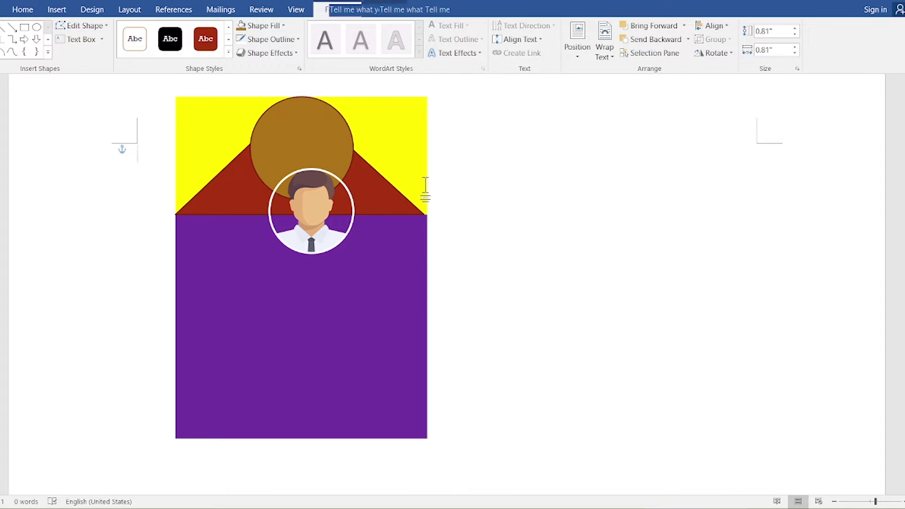
click(338, 134)
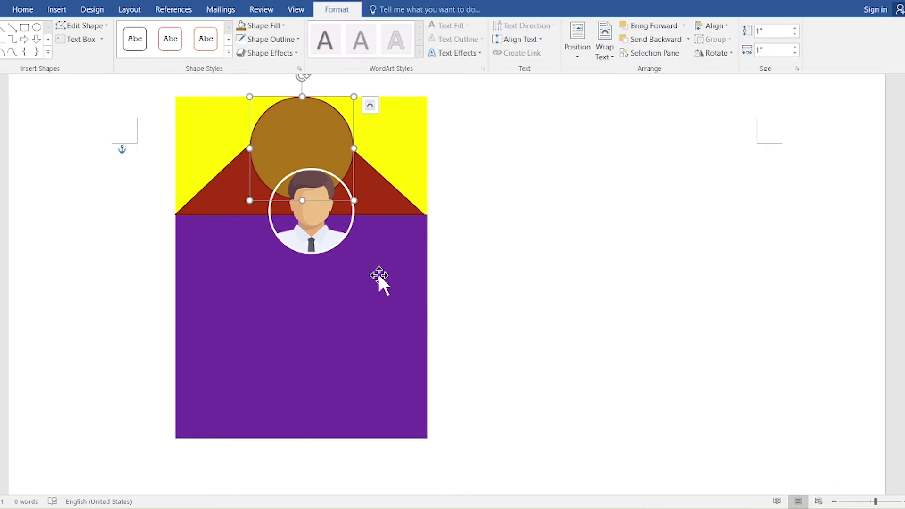
click(404, 302)
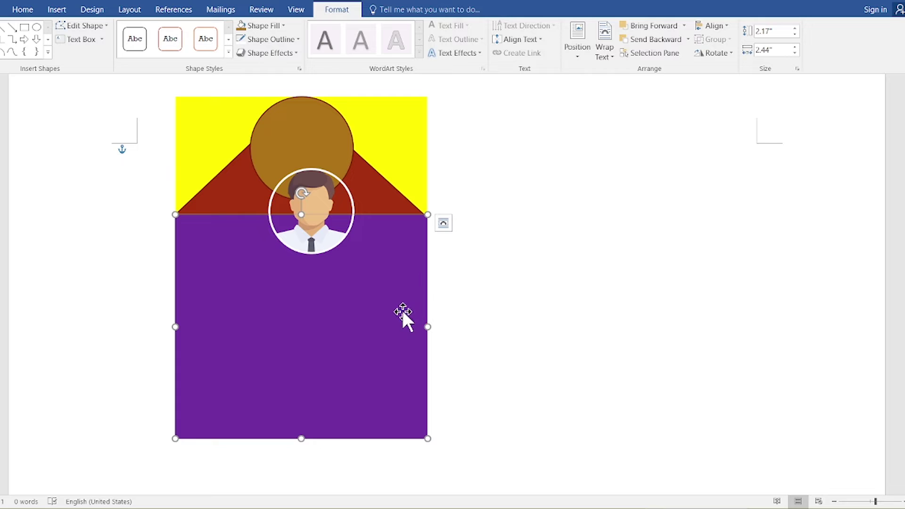
Step: Draw a text box across the lower purple area
click(51, 11)
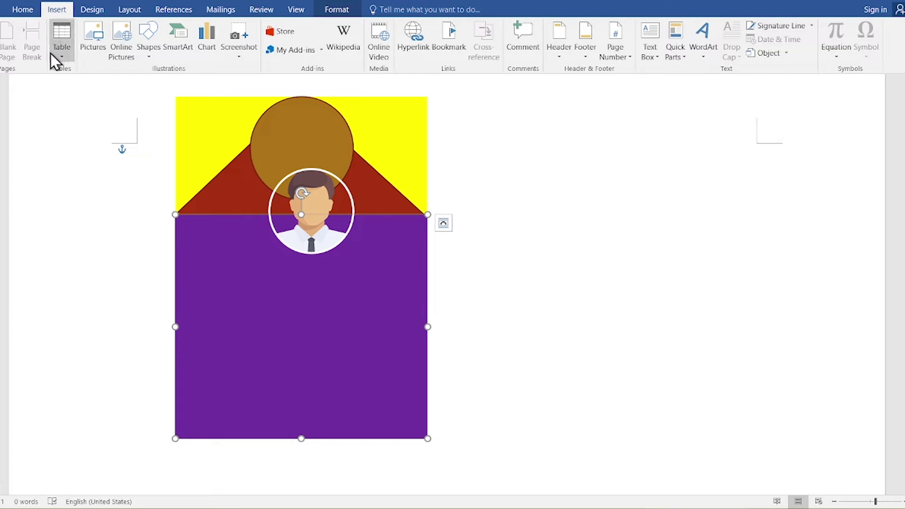
click(159, 56)
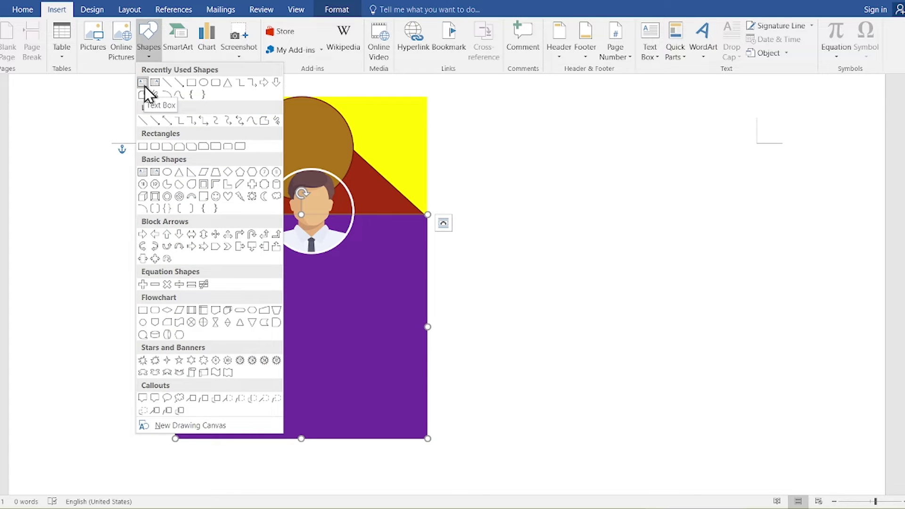
click(145, 85)
mouse_move(210, 303)
mouse_down()
mouse_move(310, 383)
mouse_move(399, 405)
mouse_up()
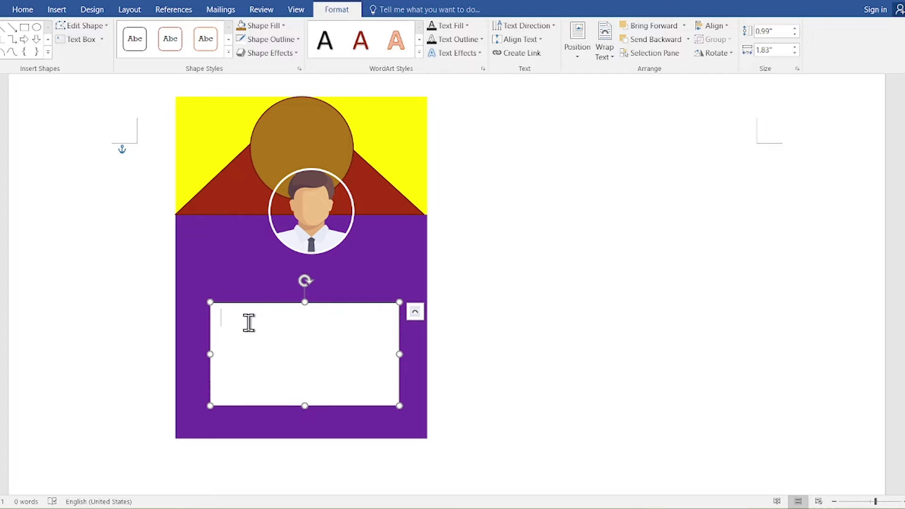
Step: Type the Name, ID No (a sample ID number) and 'DOB : MM/DD/YYYY' lines, colons aligned
text(Name)
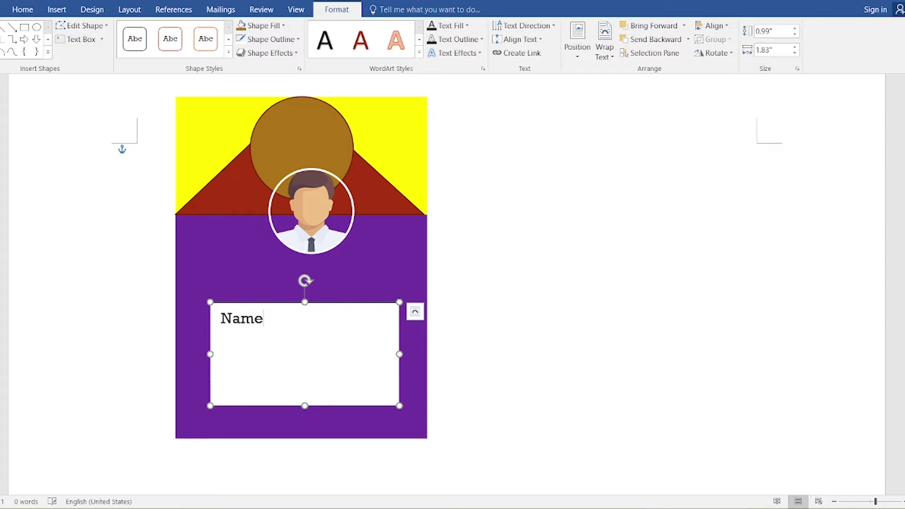
text( :)
key(BackSpace)
key(BackSpace)
key(BackSpace)
key(BackSpace)
key(BackSpace)
text(ID No   : )
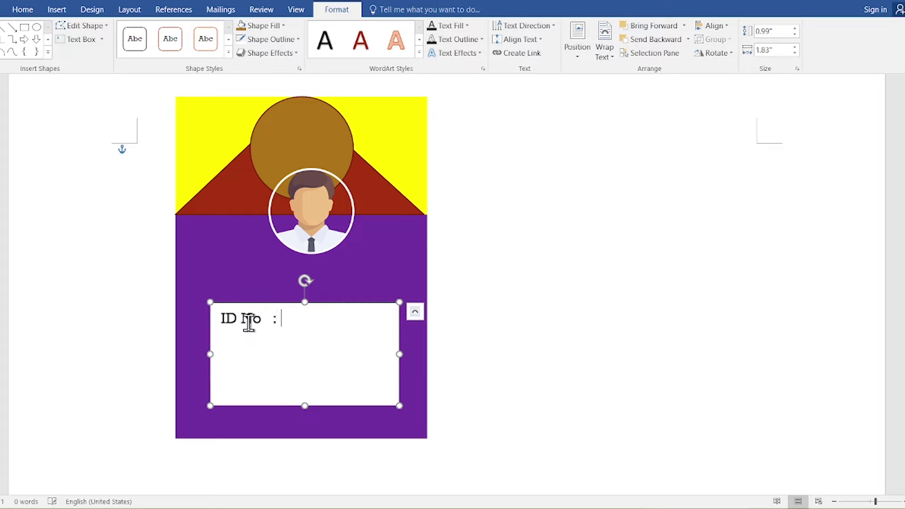
text(89080988)
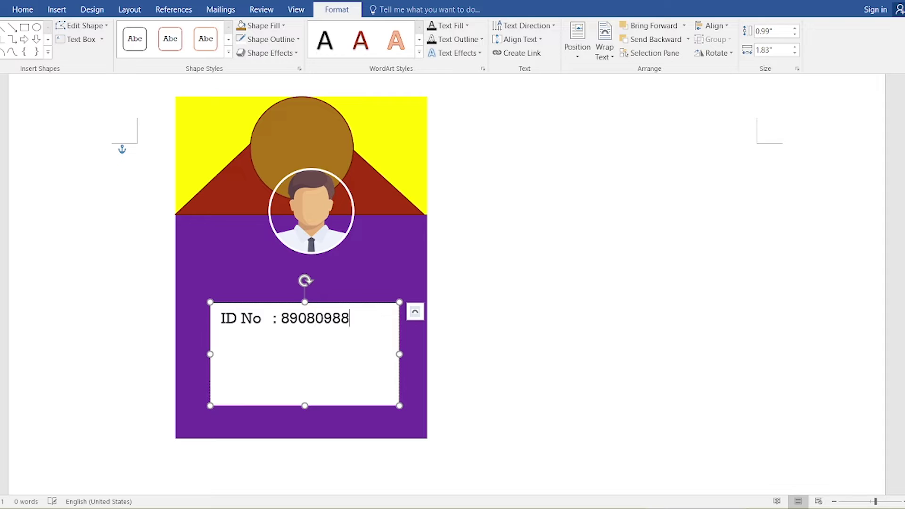
key(Return)
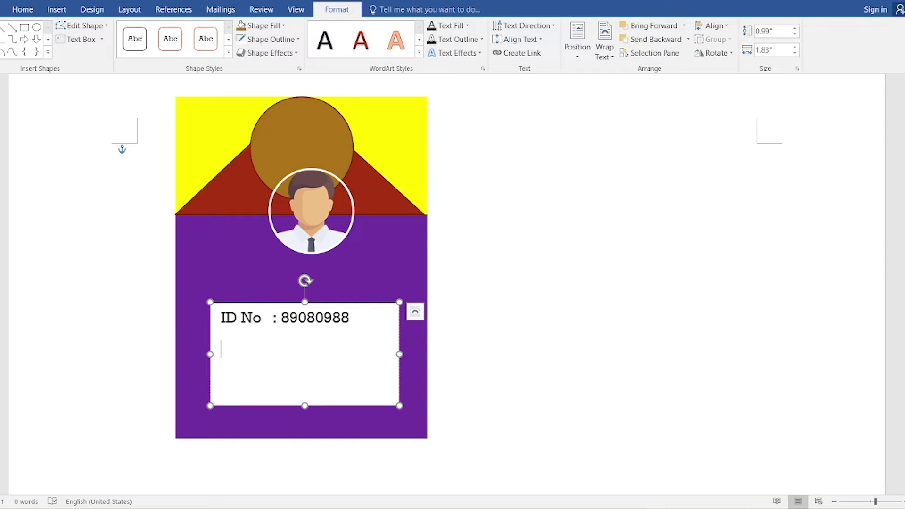
text(DOB :)
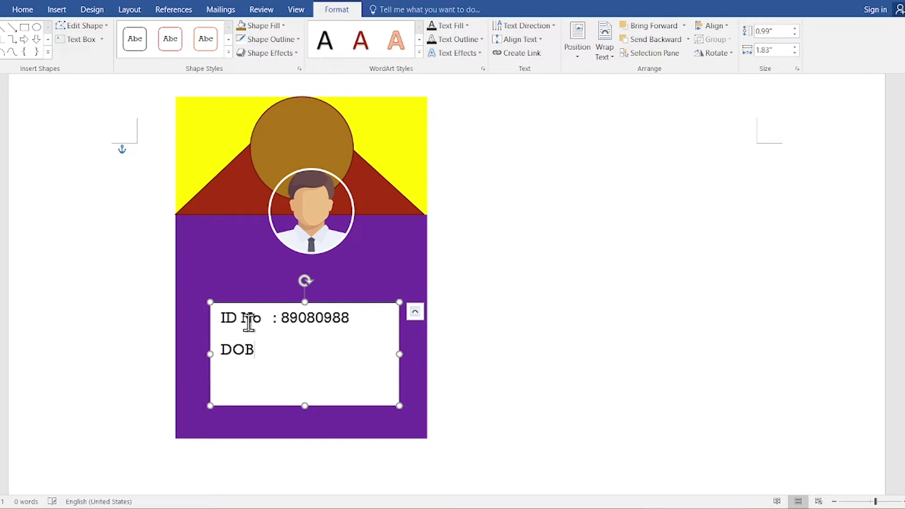
key(BackSpace)
key(BackSpace)
key(Tab)
text(: MM)
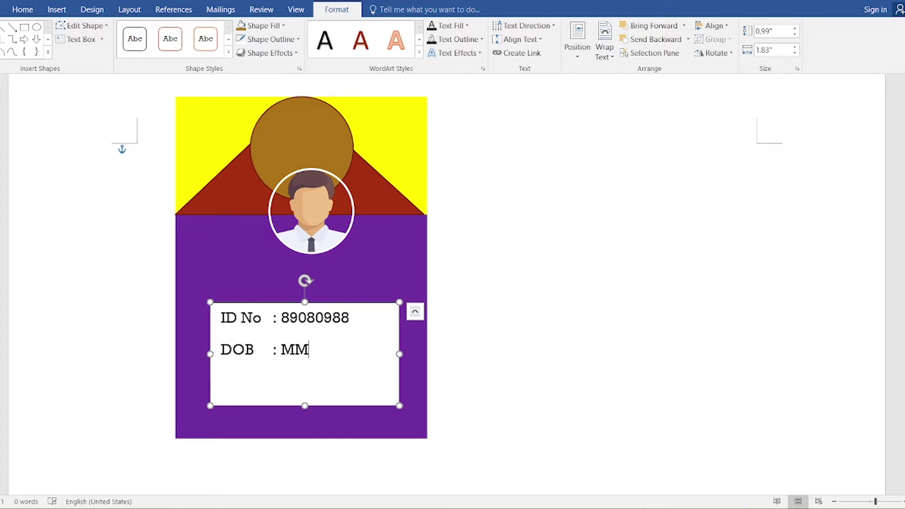
text(/DD/YYY)
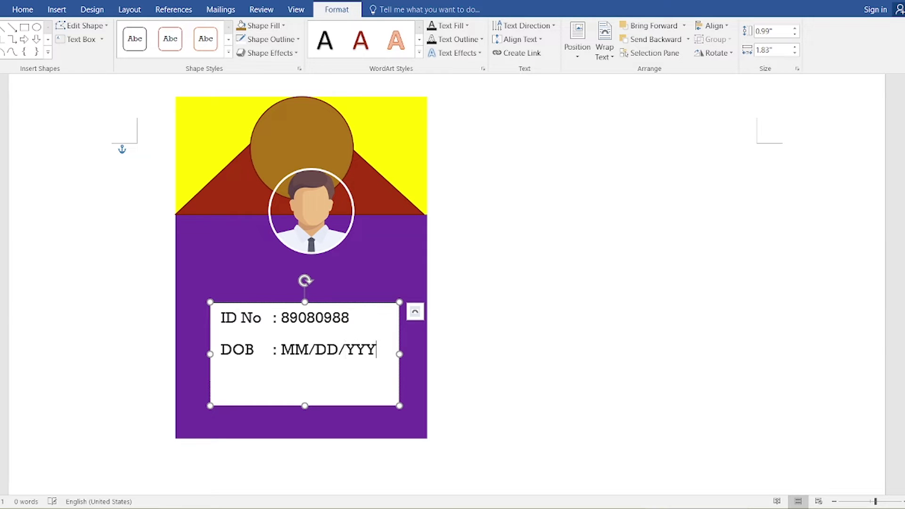
text(Y)
Step: Add an Email line with a sample address, then shrink all the box's text one size
key(Return)
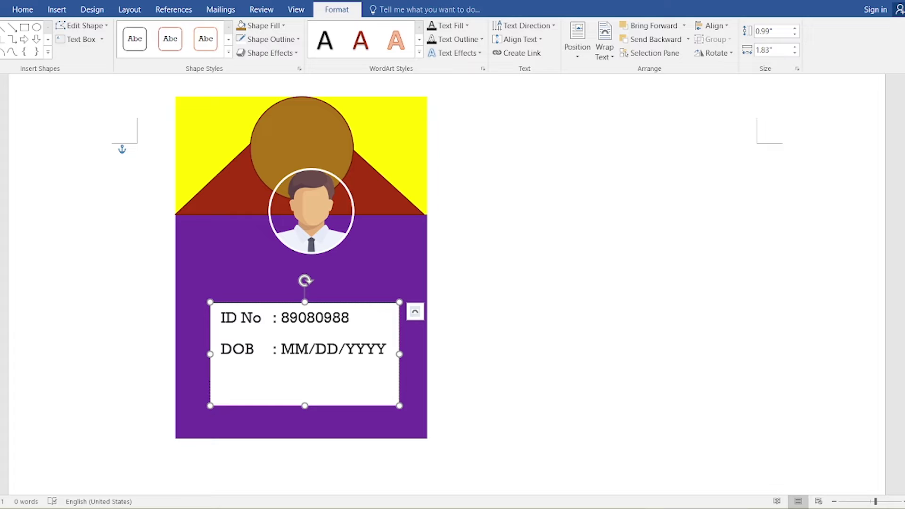
text(Email :)
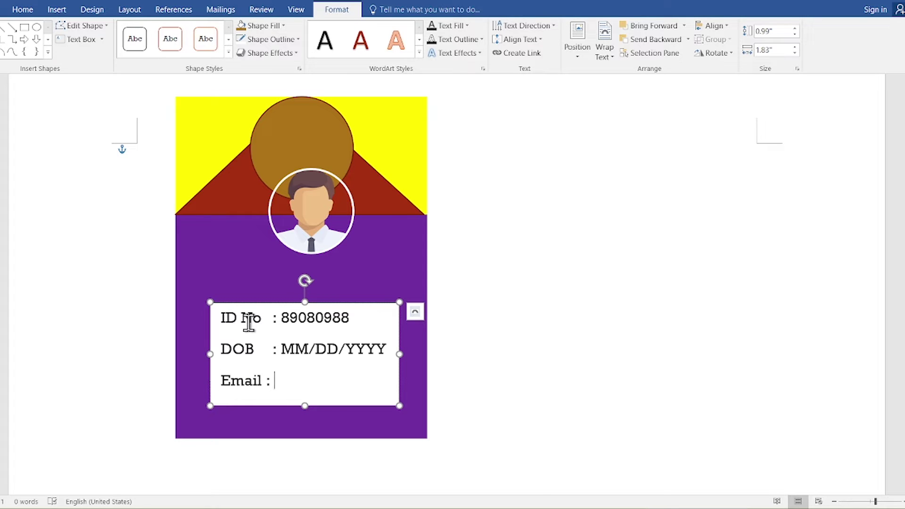
key(BackSpace)
key(BackSpace)
text(: e)
key(BackSpace)
text(dskfjdl@g)
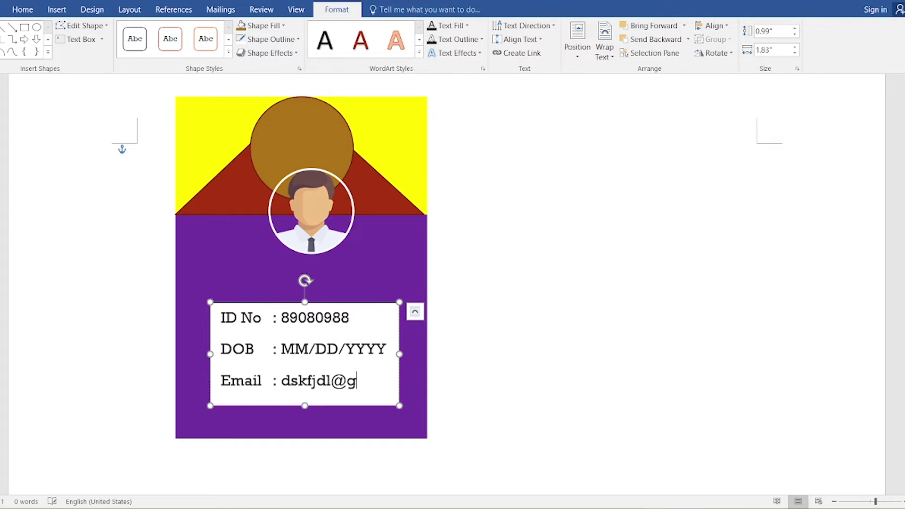
key(BackSpace)
text(example)
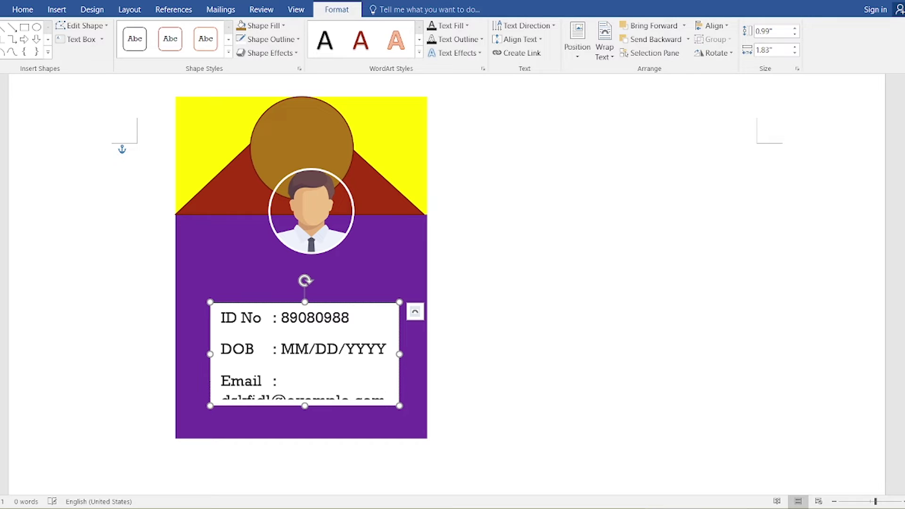
text(.com)
key(ctrl+a)
key(ctrl+bracketleft)
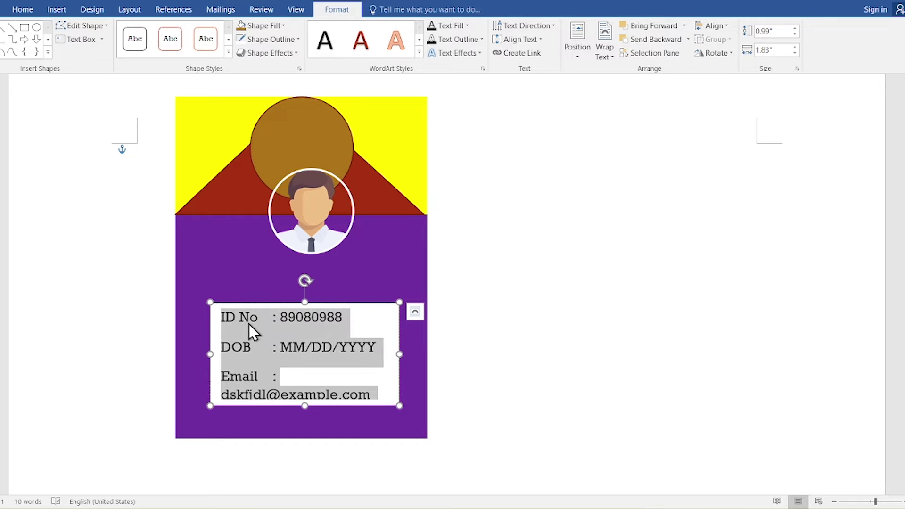
Step: Shrink the details text two more sizes so the e-mail fits on one line
key(ctrl+bracketleft)
key(ctrl+bracketleft)
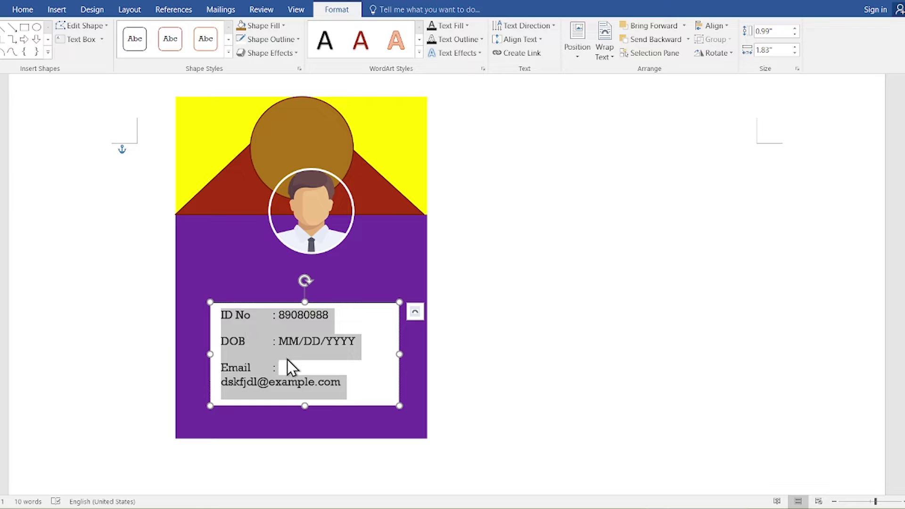
click(289, 367)
key(ctrl+a)
key(ctrl+bracketleft)
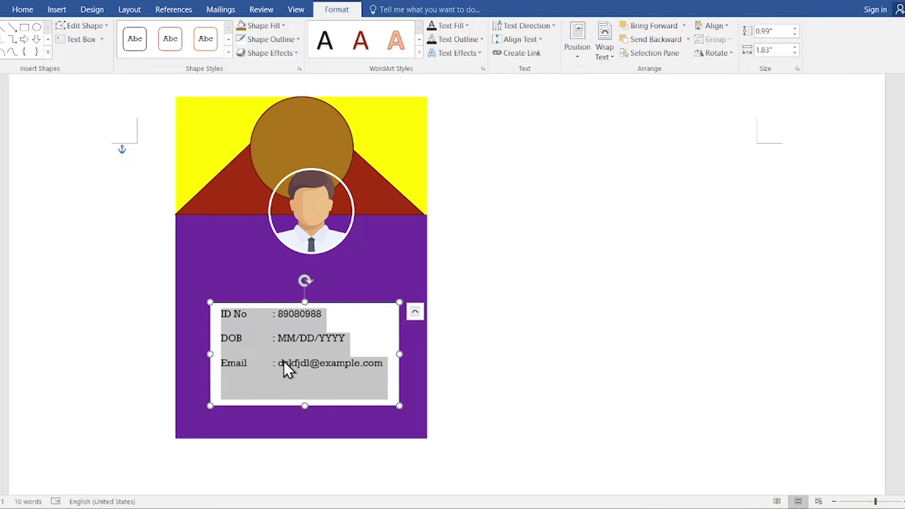
click(283, 364)
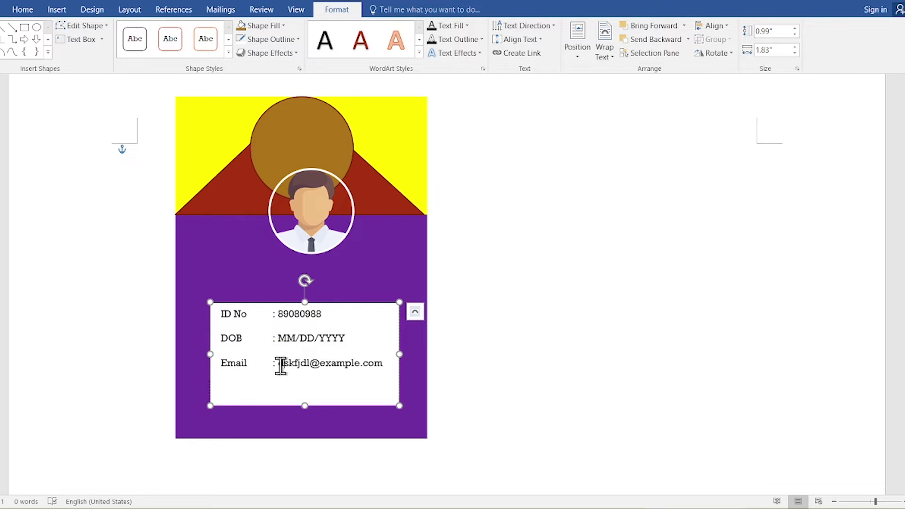
Step: Add a tab-aligned Phone line with a sample number below the e-mail
click(384, 365)
key(Return)
text(Phone)
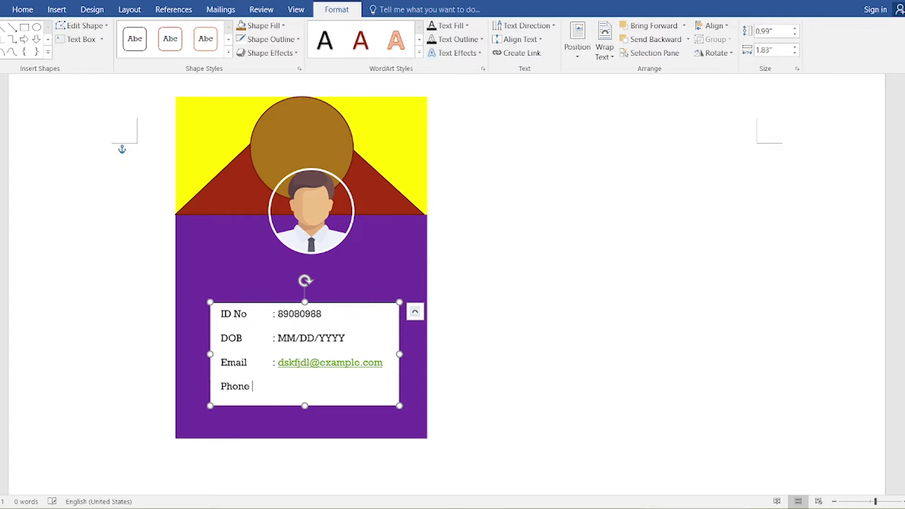
key(Tab)
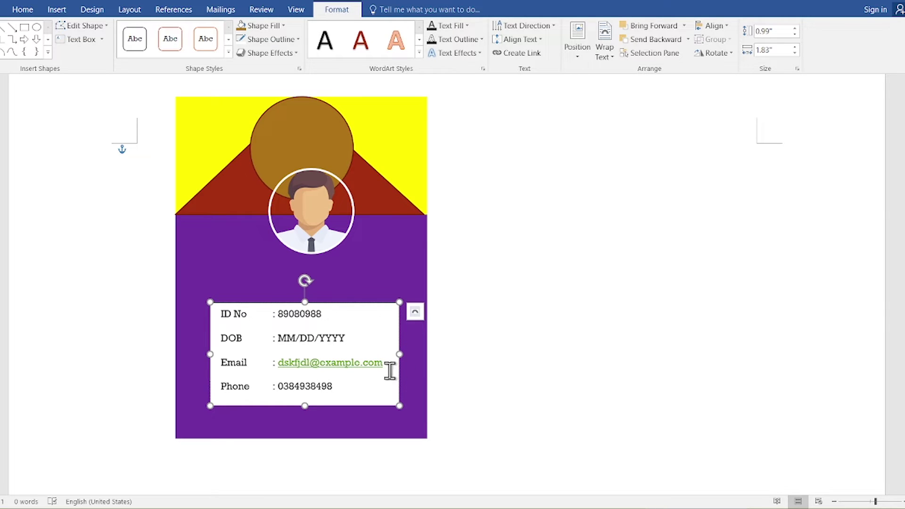
drag(384, 363, 284, 363)
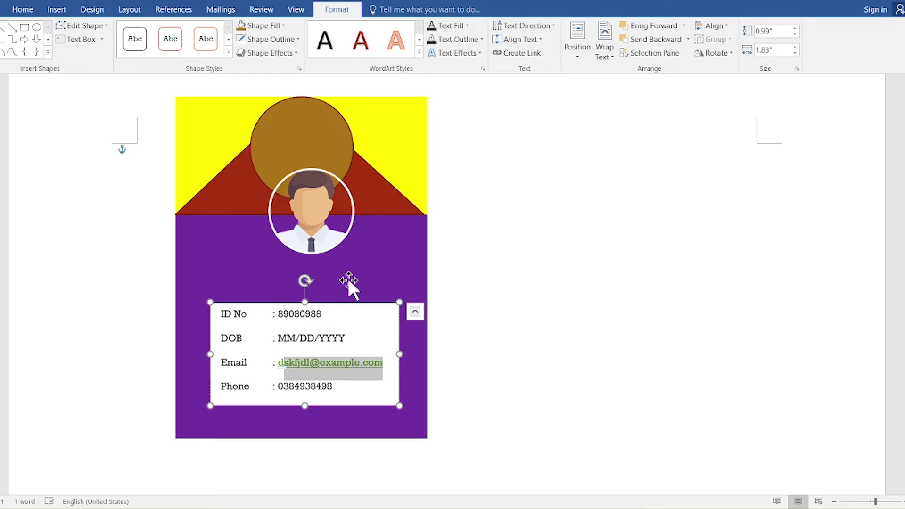
Step: Use Remove Link in the Edit Hyperlink dialog to unlink the e-mail address
click(283, 362)
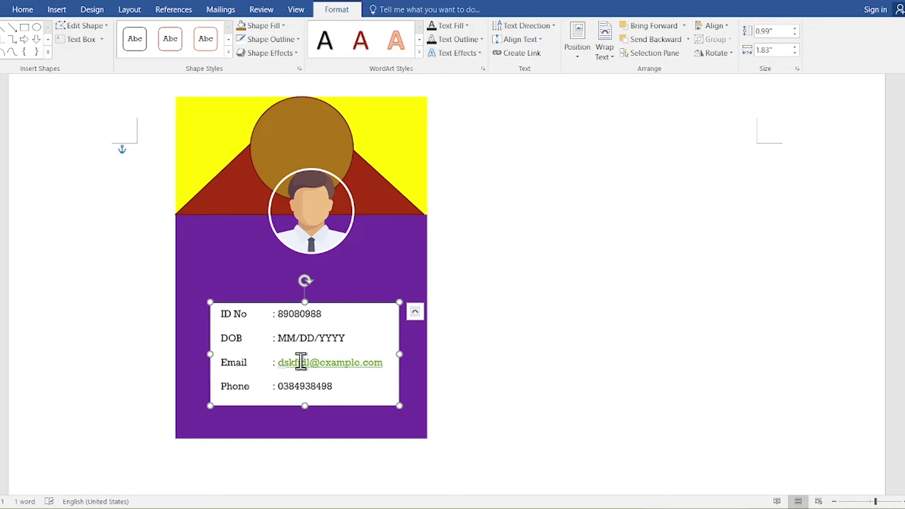
drag(301, 362, 384, 360)
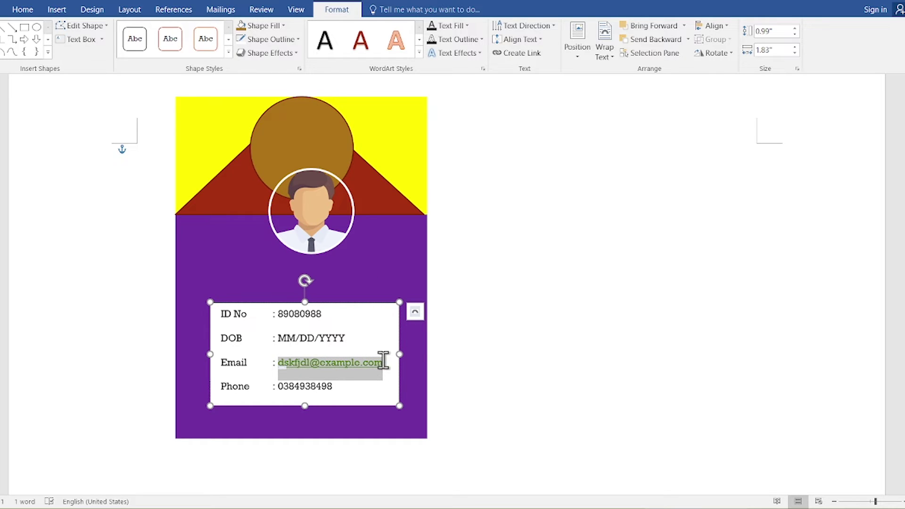
click(65, 9)
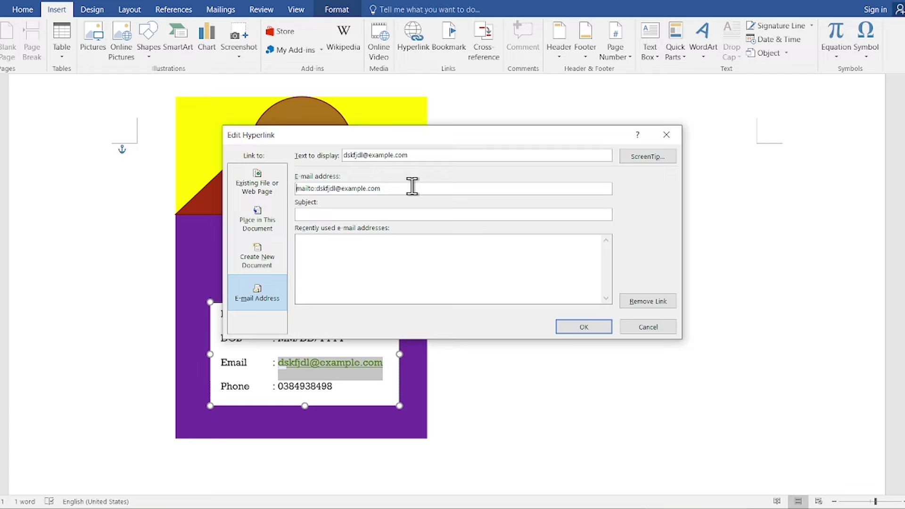
drag(412, 187, 300, 189)
click(627, 301)
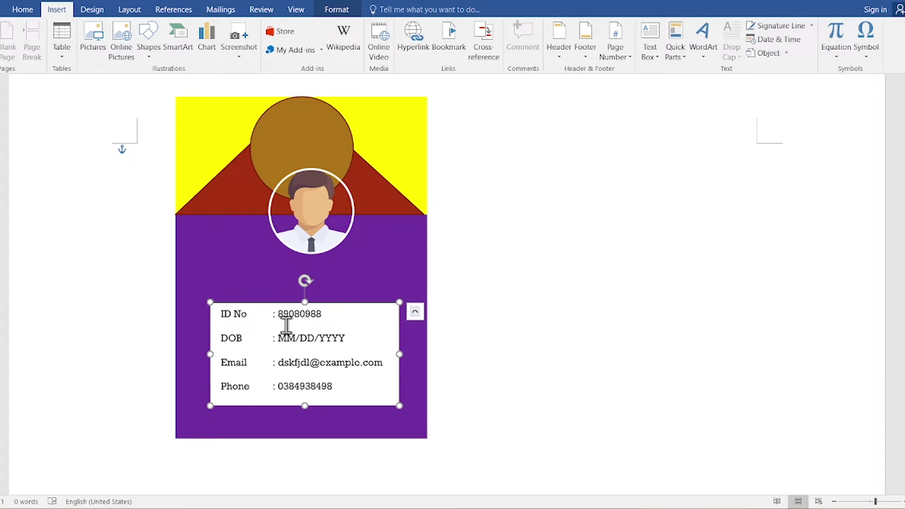
click(363, 280)
click(507, 265)
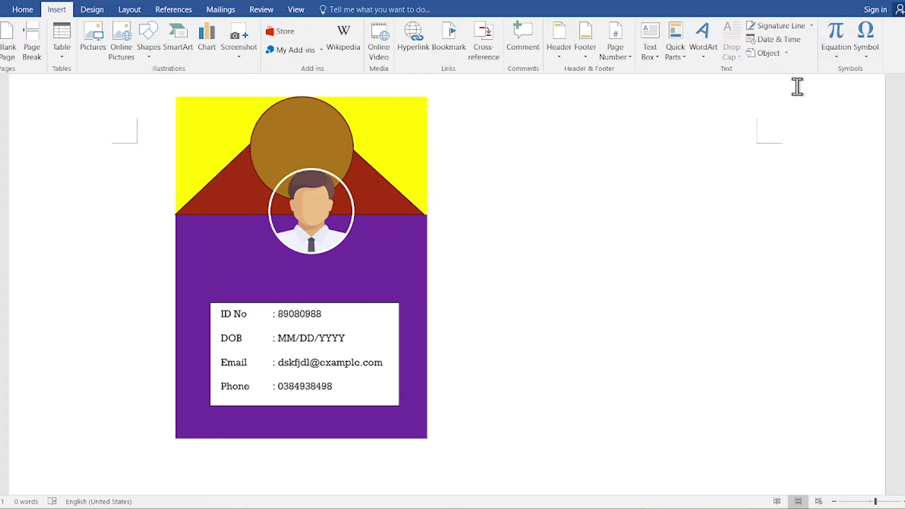
Step: Insert plain black WordArt and replace its placeholder with 'Your Name'
click(707, 60)
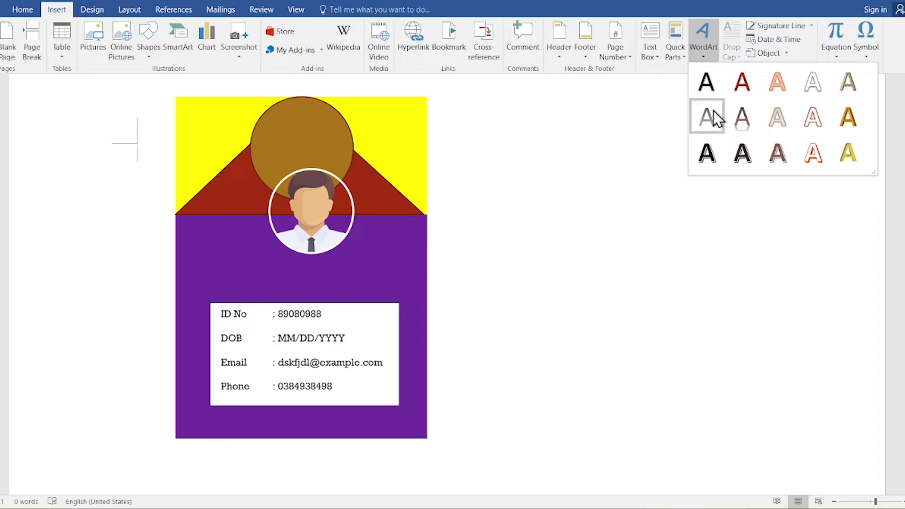
click(716, 82)
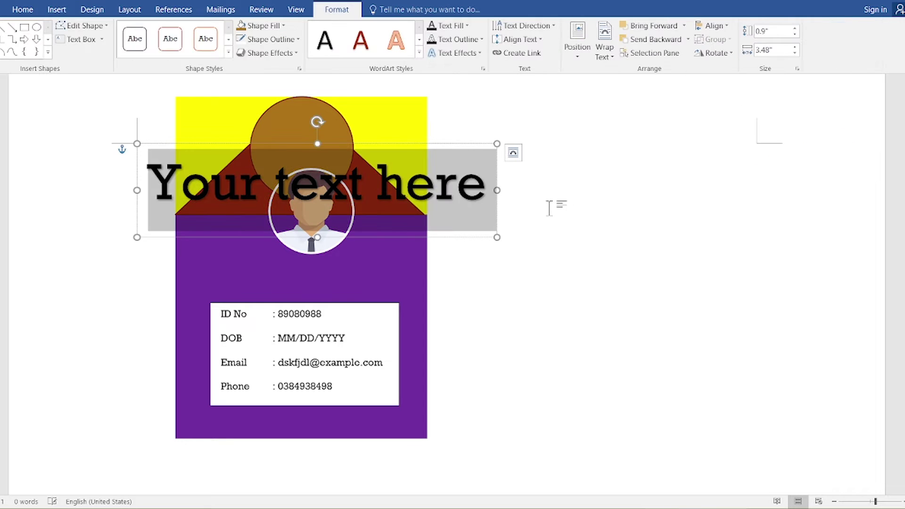
click(457, 184)
triple_click(457, 184)
text(You)
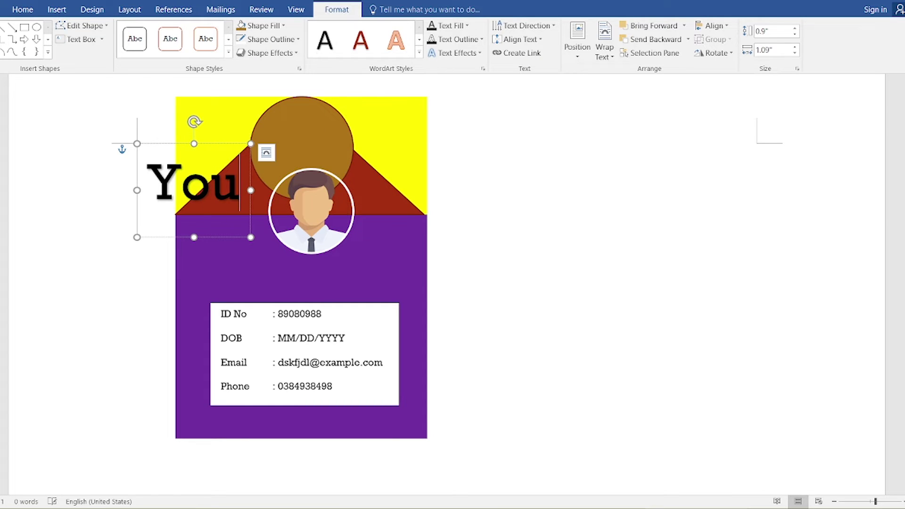
text(r)
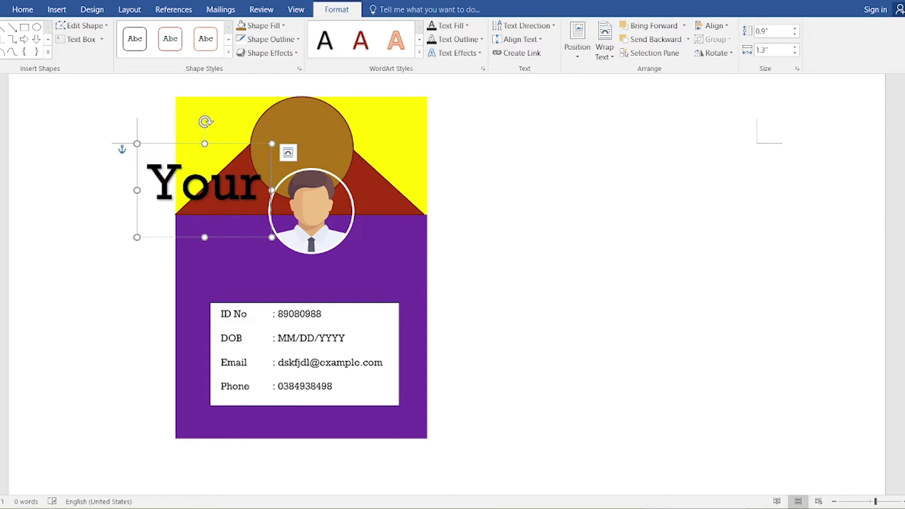
text( Name)
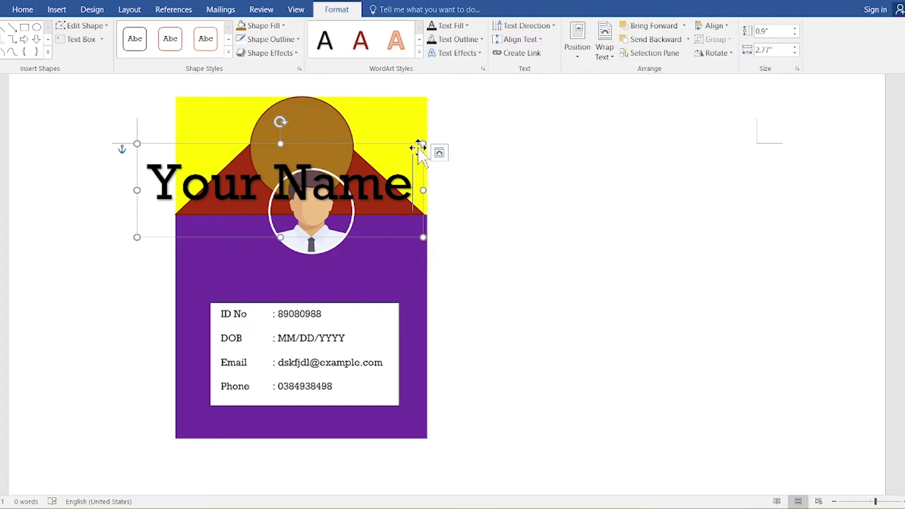
Step: Shrink the Your Name box and font, then move it onto the purple area above the details
drag(422, 143, 451, 169)
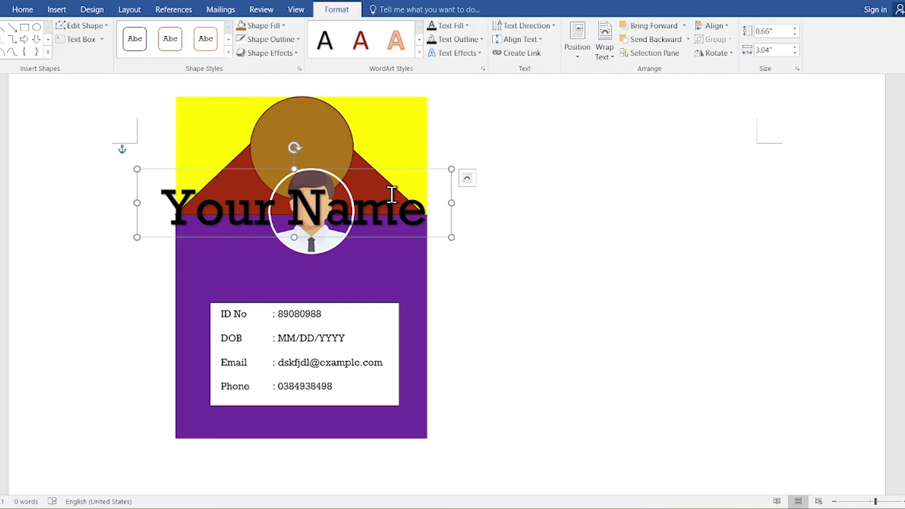
key(ctrl+a)
key(ctrl+bracketleft)
key(ctrl+bracketleft)
key(ctrl+bracketleft)
key(ctrl+bracketleft)
key(ctrl+bracketleft)
key(ctrl+bracketleft)
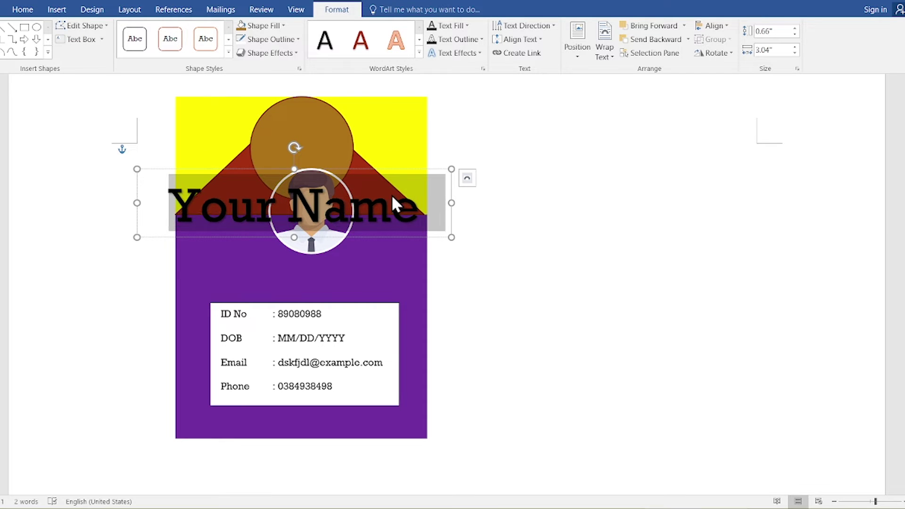
key(ctrl+bracketleft)
key(ctrl+bracketleft)
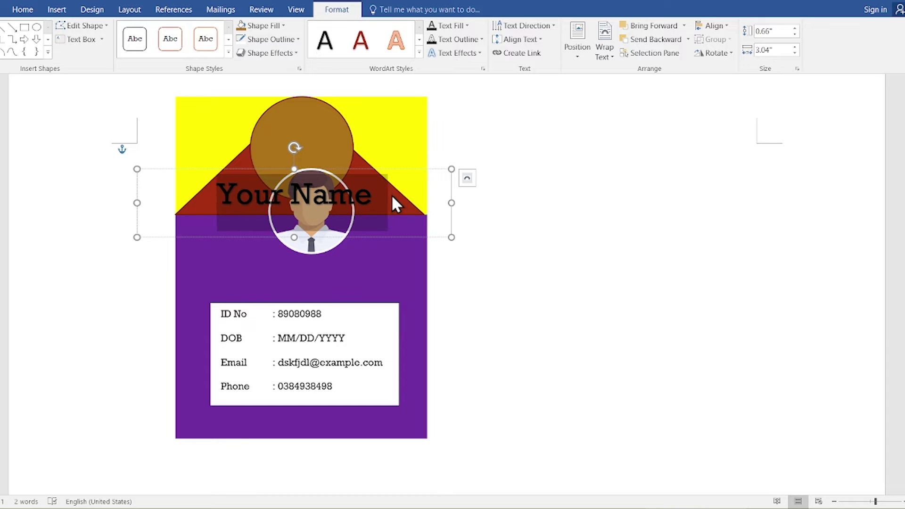
drag(396, 168, 409, 244)
click(380, 265)
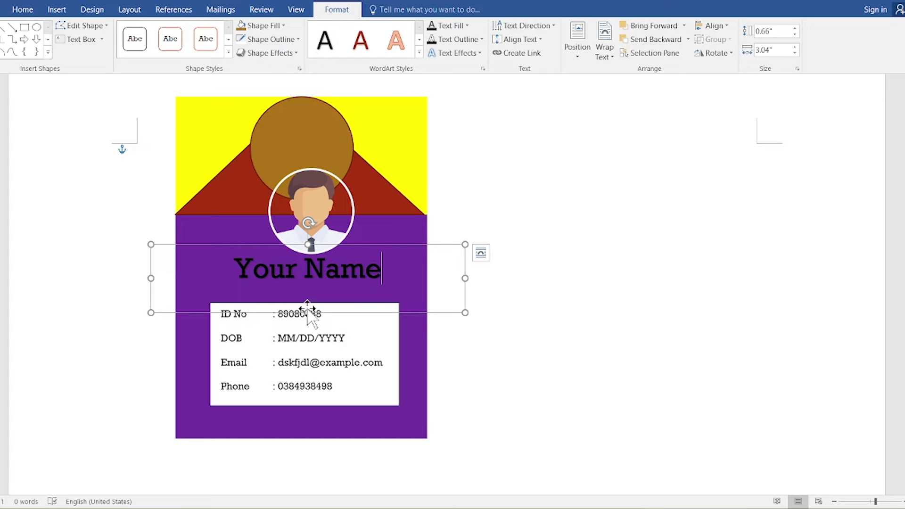
Step: Trim the Your Name box, centre it under the photo, and retype its second line as 'Job Title'
drag(308, 312, 313, 285)
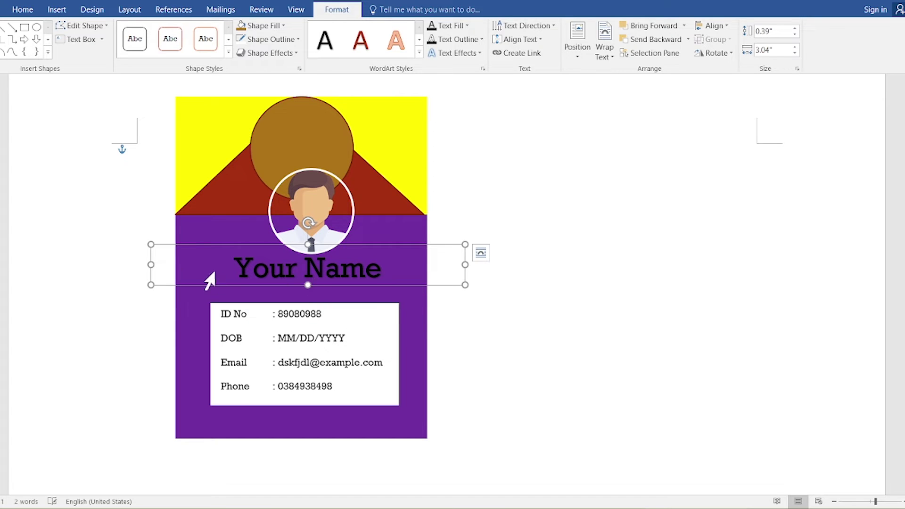
drag(162, 265, 281, 276)
drag(399, 286, 335, 311)
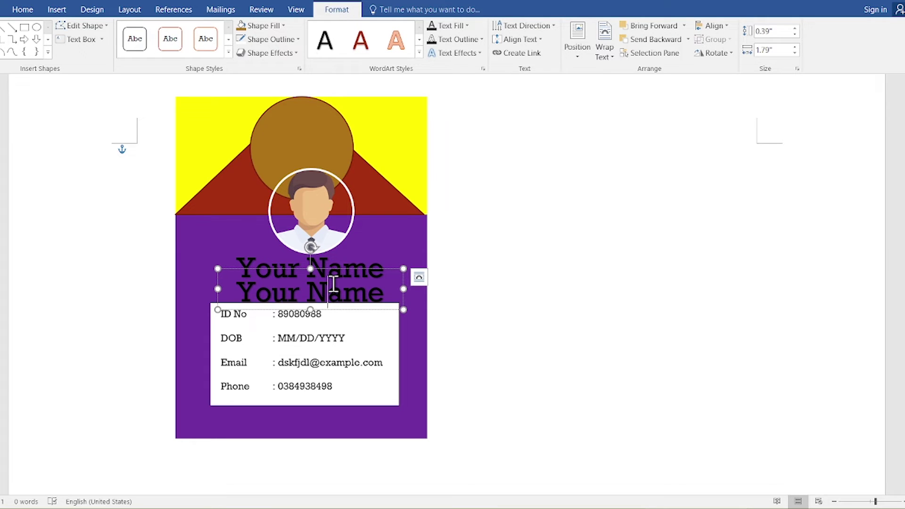
triple_click(332, 283)
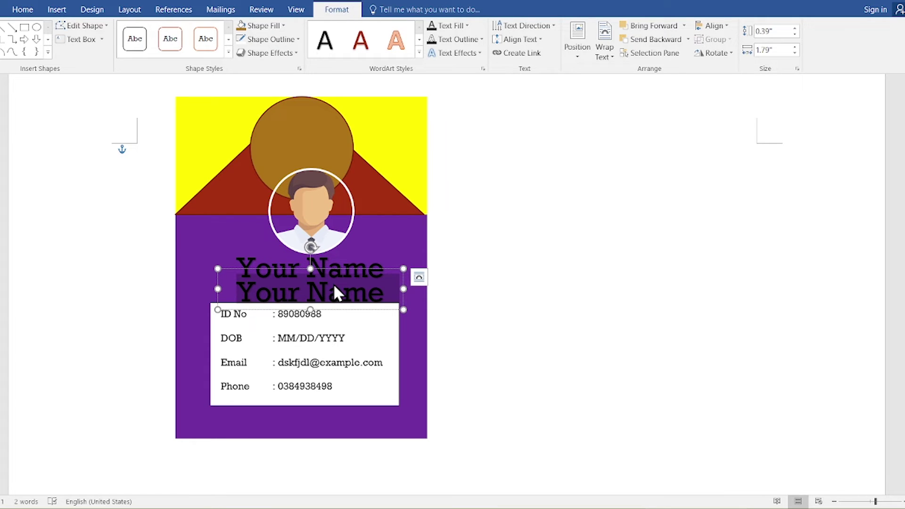
text(Job)
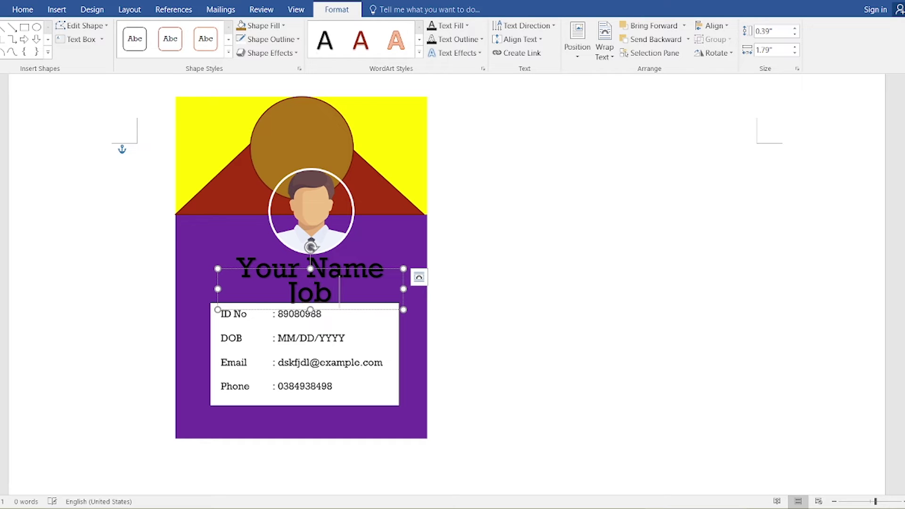
text( Title)
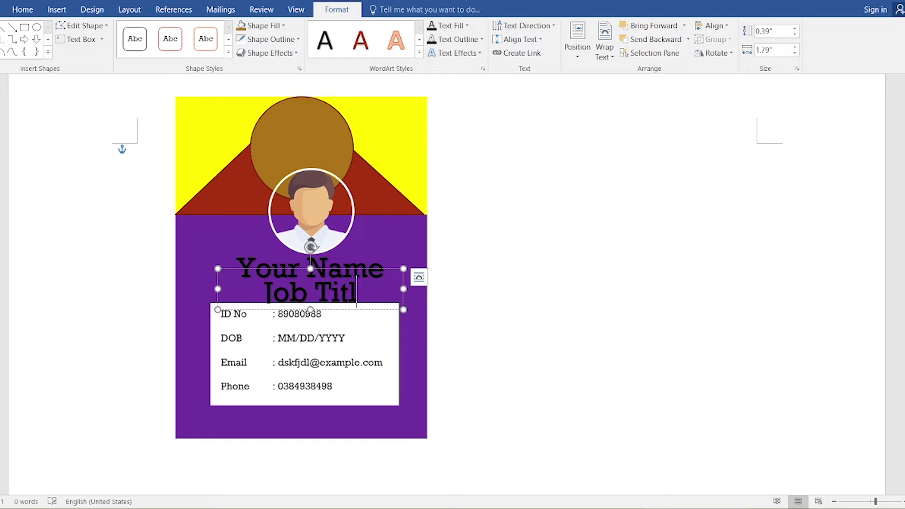
Step: Shrink the Job Title text and its box, and nudge it just below Your Name
triple_click(333, 285)
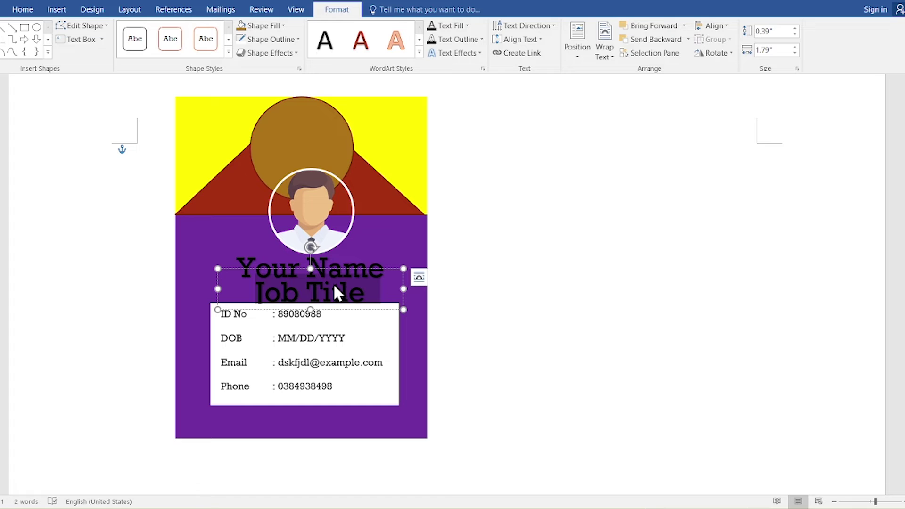
key(ctrl+bracketleft)
key(ctrl+bracketleft)
key(ctrl+bracketleft)
key(ctrl+bracketleft)
key(ctrl+bracketleft)
key(ctrl+bracketleft)
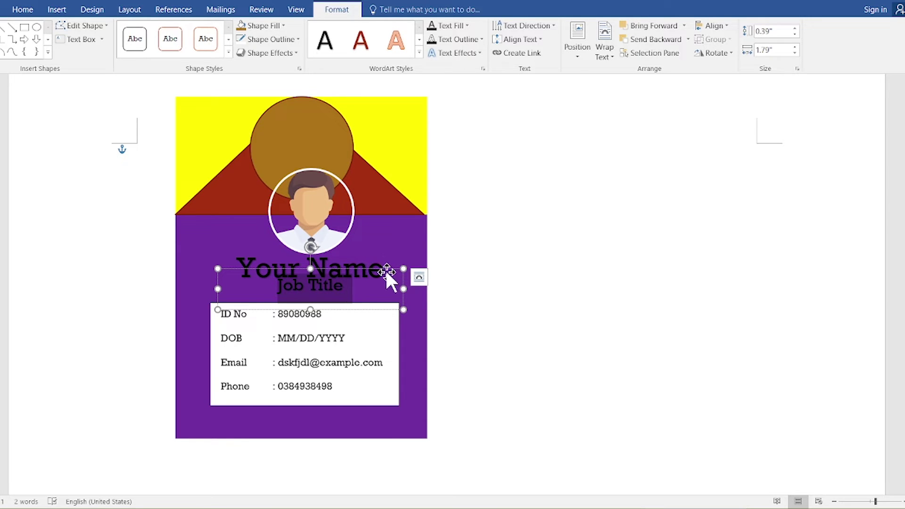
drag(401, 267, 314, 303)
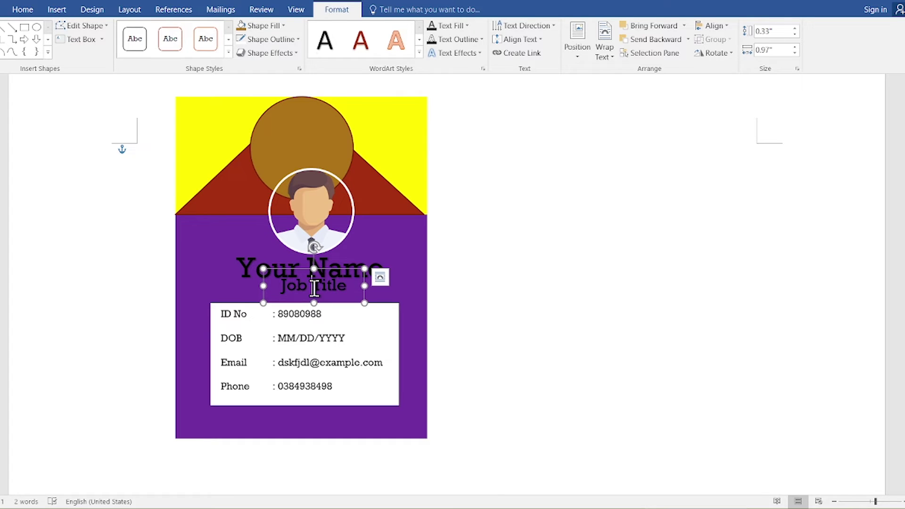
triple_click(314, 288)
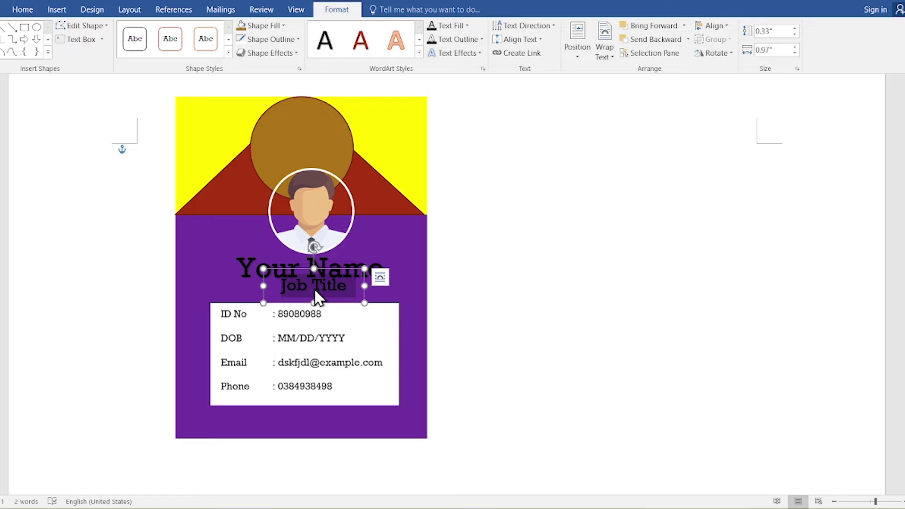
key(ctrl+shift+comma)
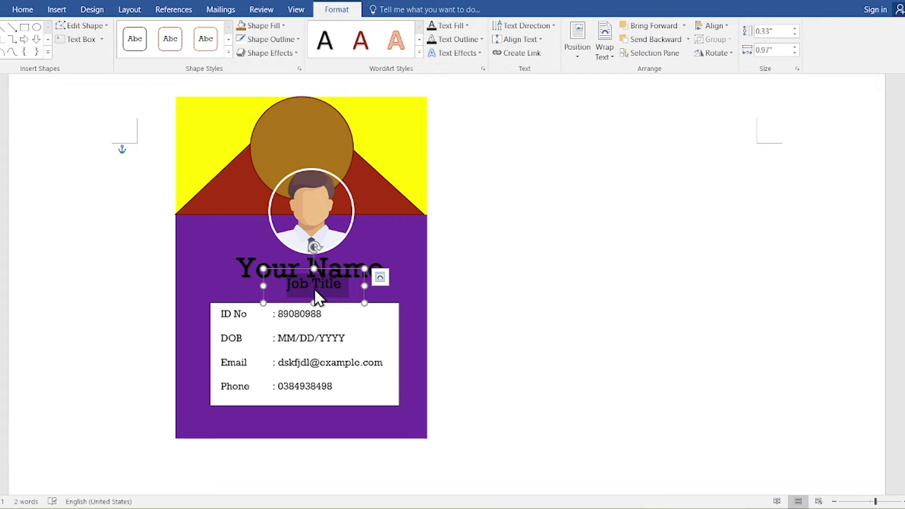
drag(351, 273, 346, 281)
click(347, 265)
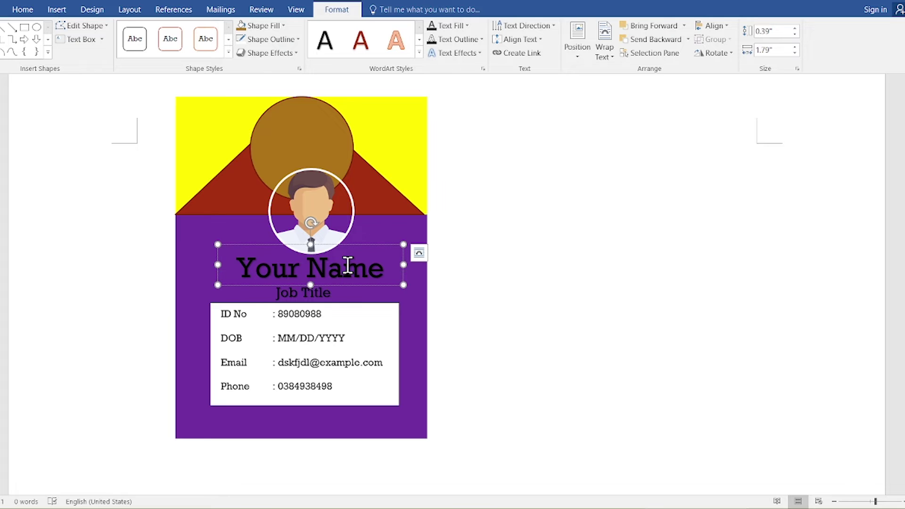
Step: Colour the Your Name text yellow
triple_click(347, 265)
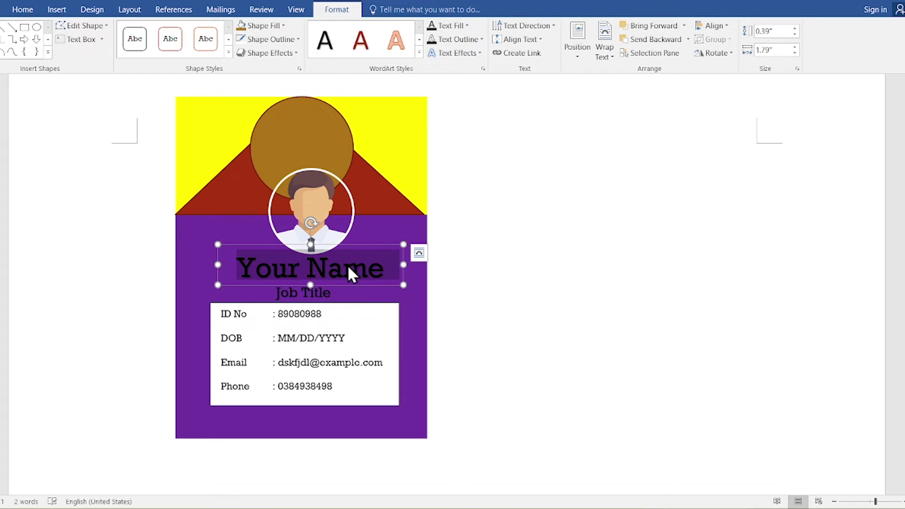
click(460, 27)
click(460, 135)
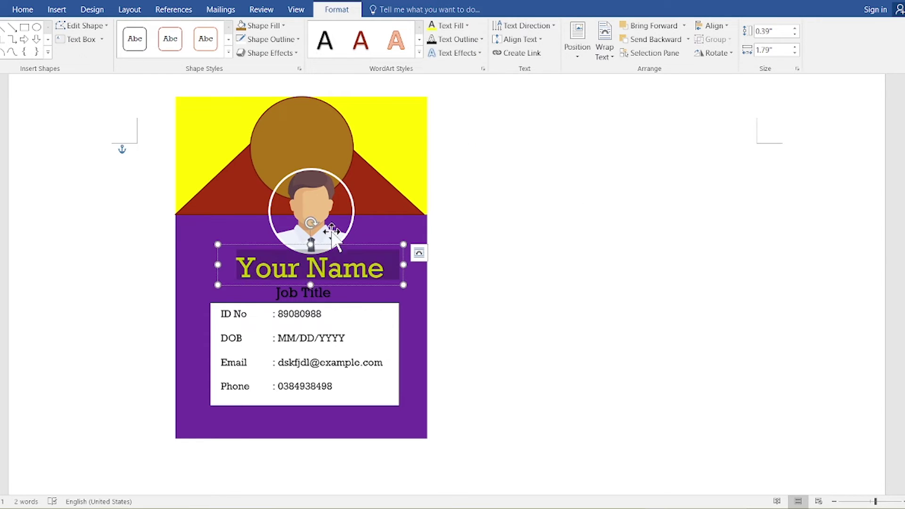
Step: Colour the Job Title text yellow, then bring the web browser forward
click(312, 294)
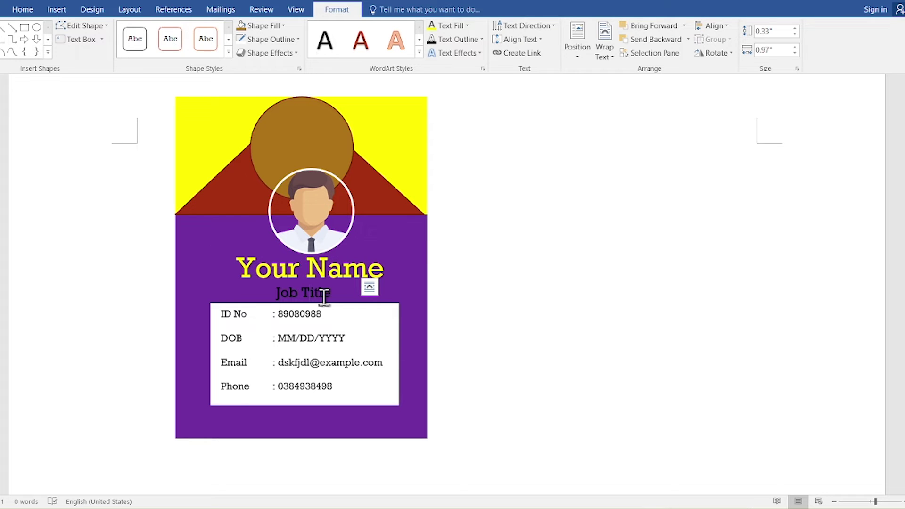
triple_click(325, 299)
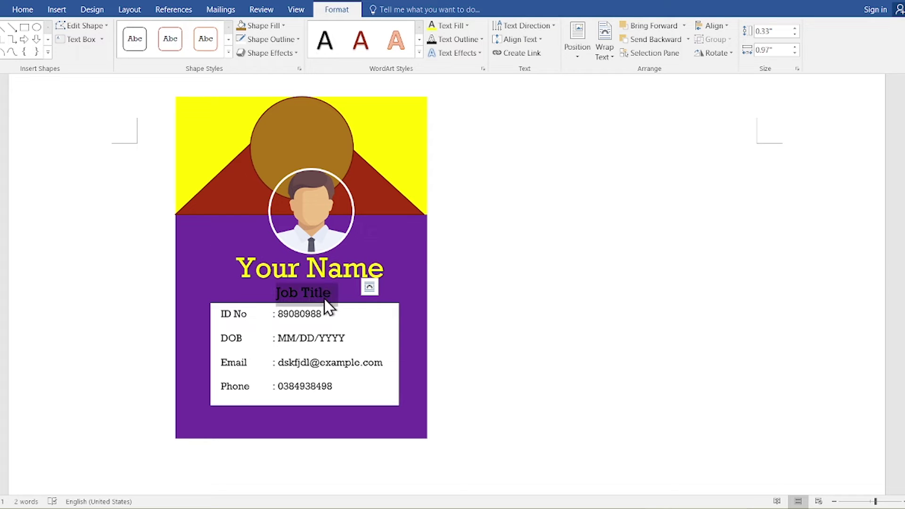
click(464, 28)
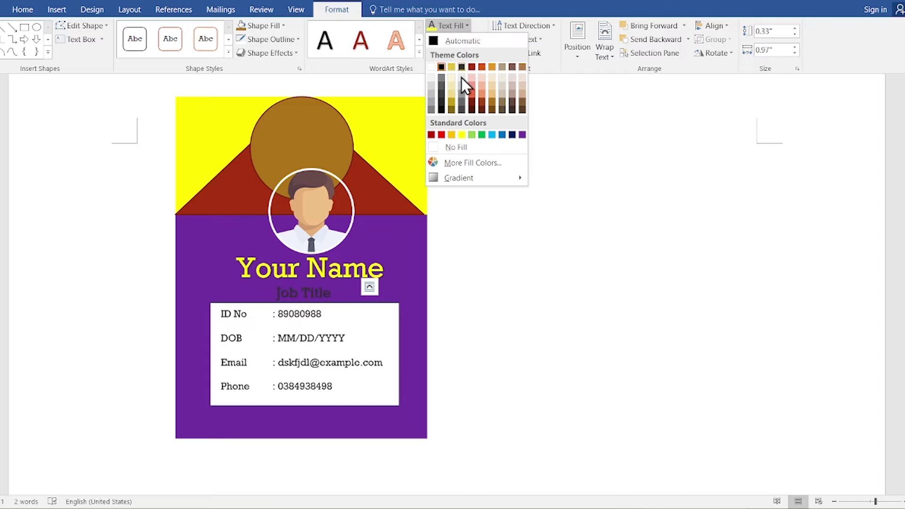
click(460, 135)
click(470, 226)
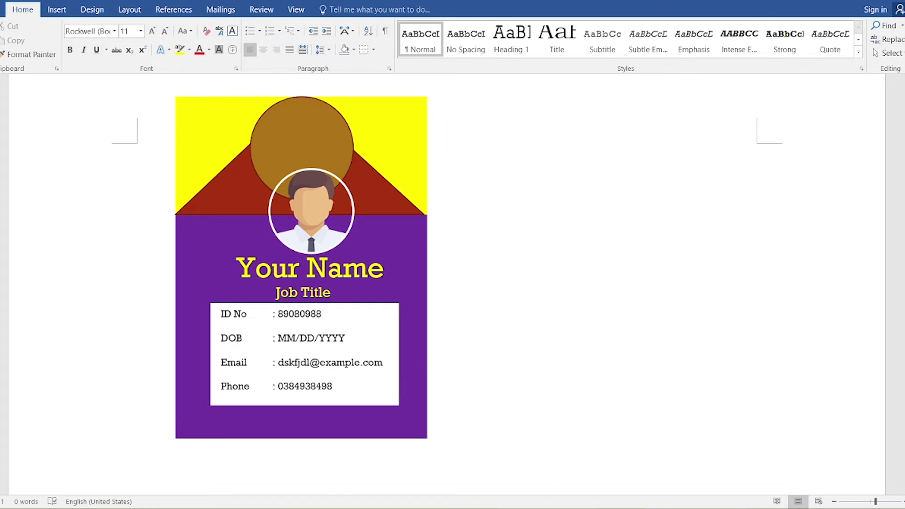
click(551, 467)
Step: Go to the Adobe Color site in Chrome
click(622, 14)
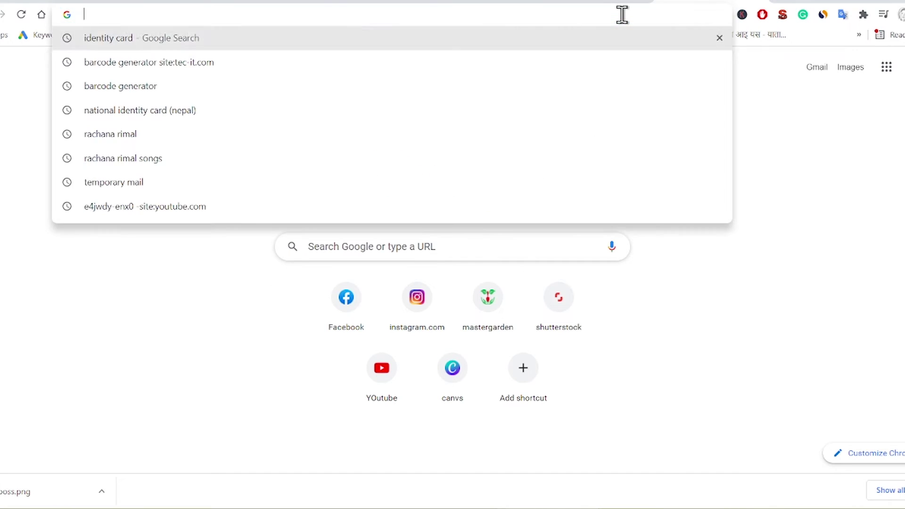
text(color.adobe.com)
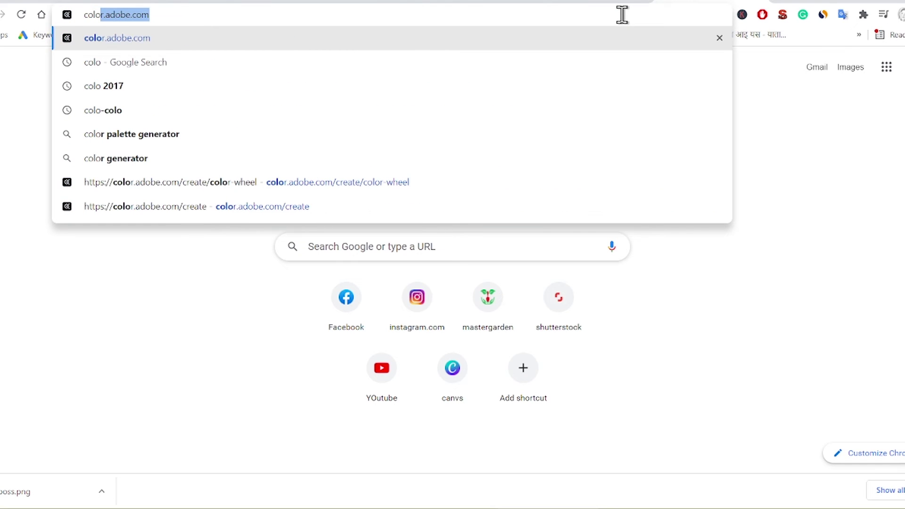
key(Return)
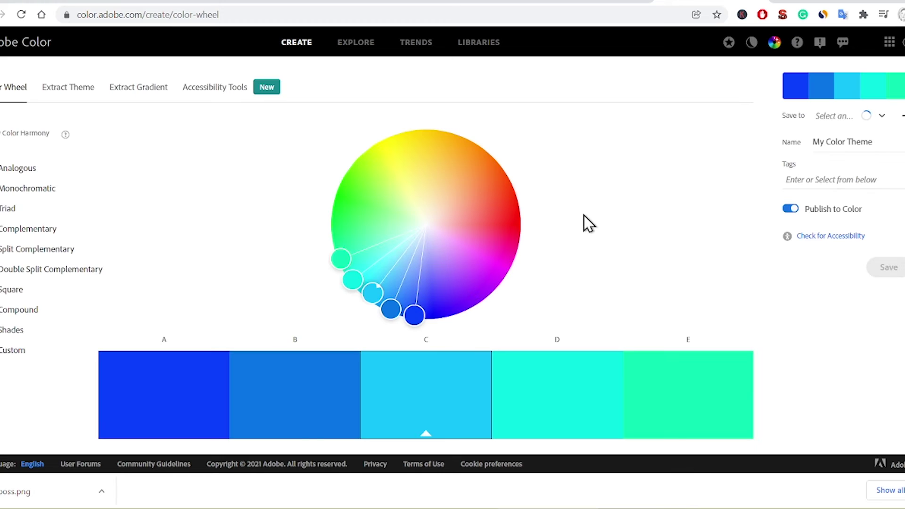
Step: Shift the colour harmony toward greens and yellows and note swatch A's hex #19FF97
drag(348, 257, 335, 238)
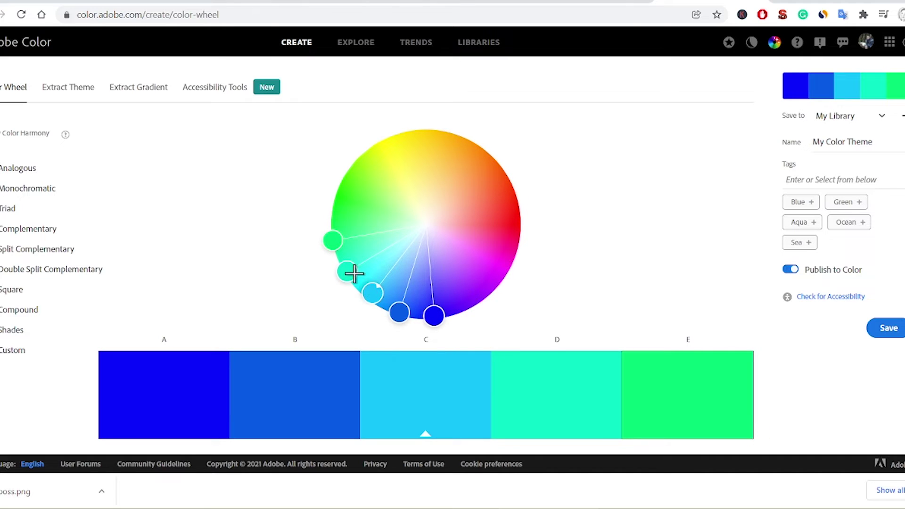
drag(353, 273, 359, 184)
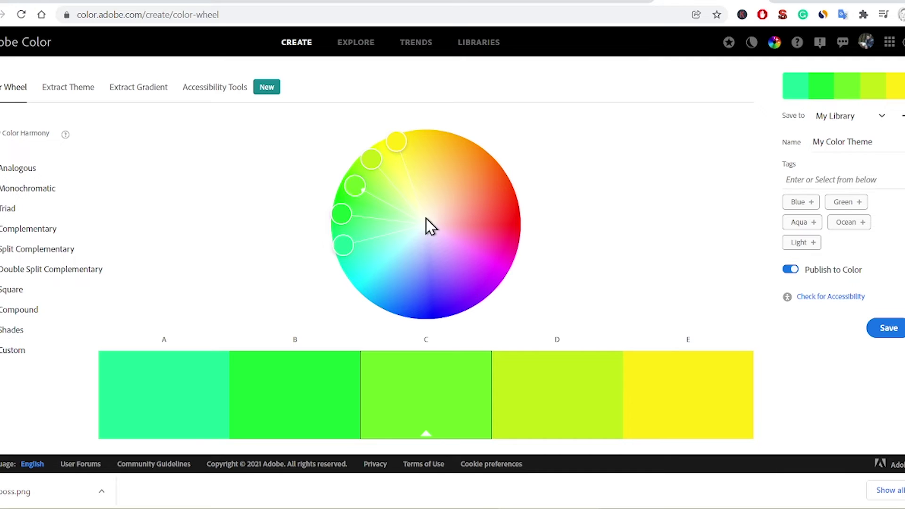
scroll(570, 320, down, 3)
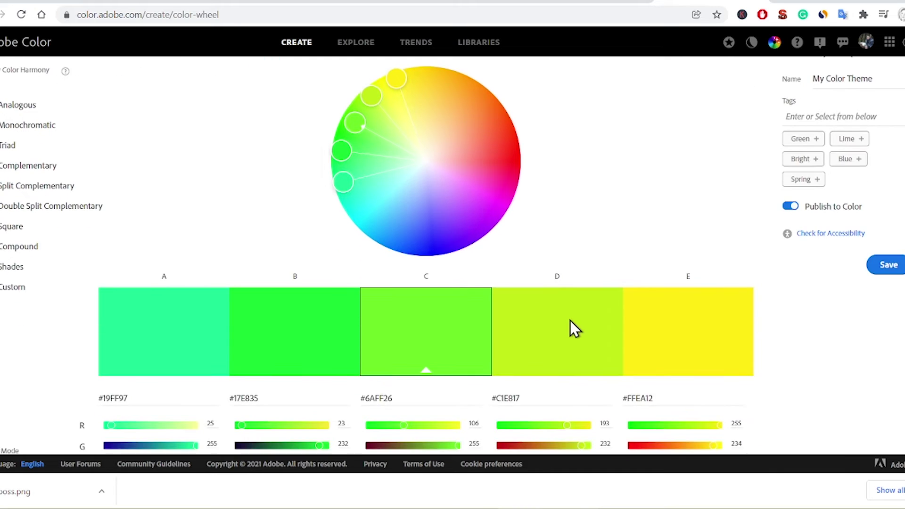
drag(121, 346, 89, 350)
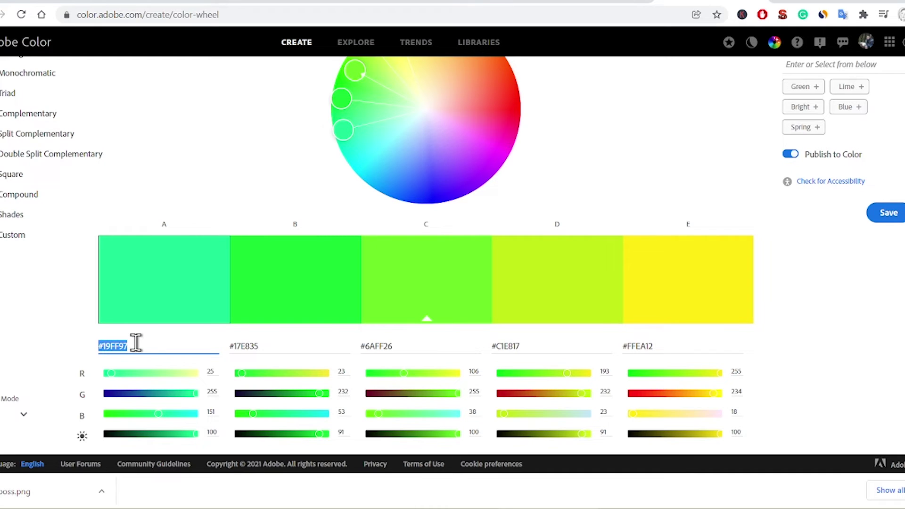
click(663, 501)
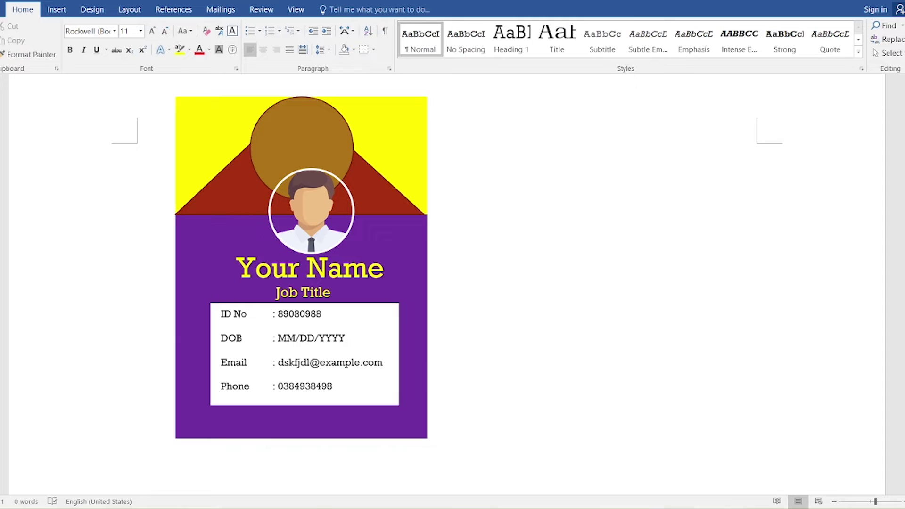
Step: Select the brown circle, browse its fill colour options, and check swatch A's RGB values
click(319, 139)
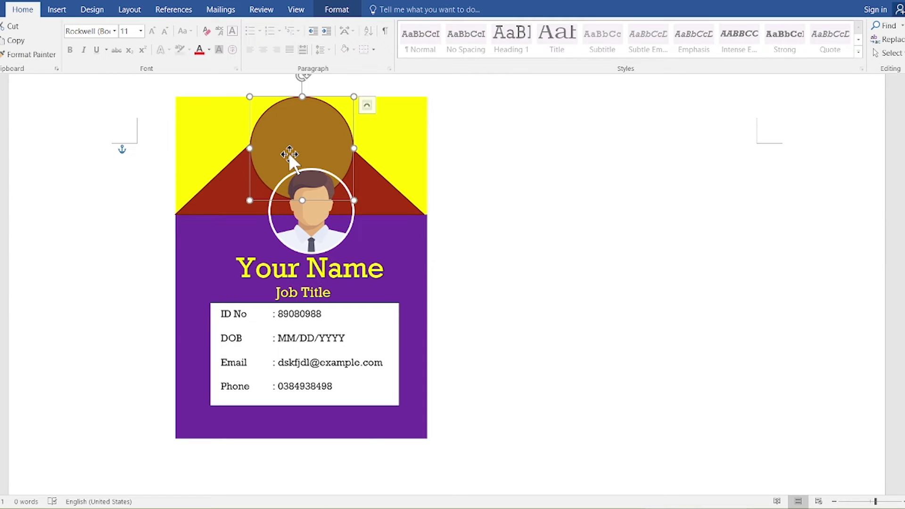
click(334, 9)
click(284, 25)
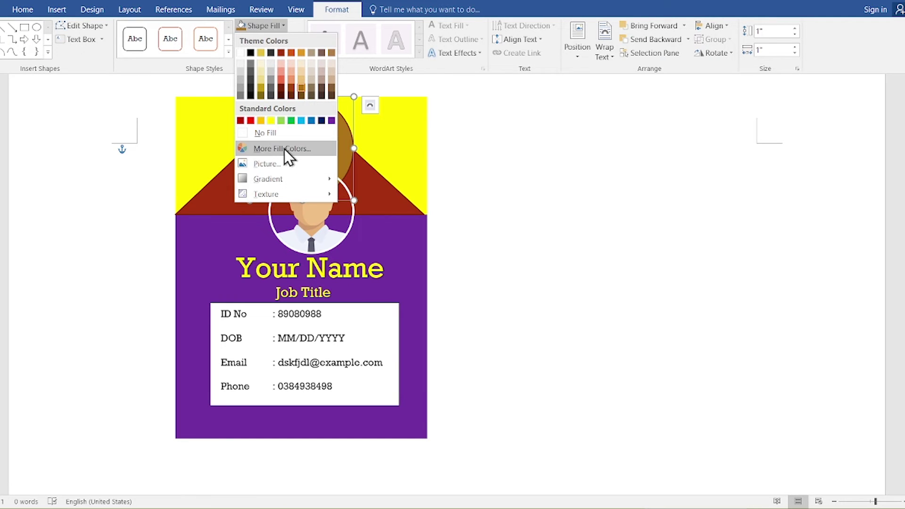
click(284, 149)
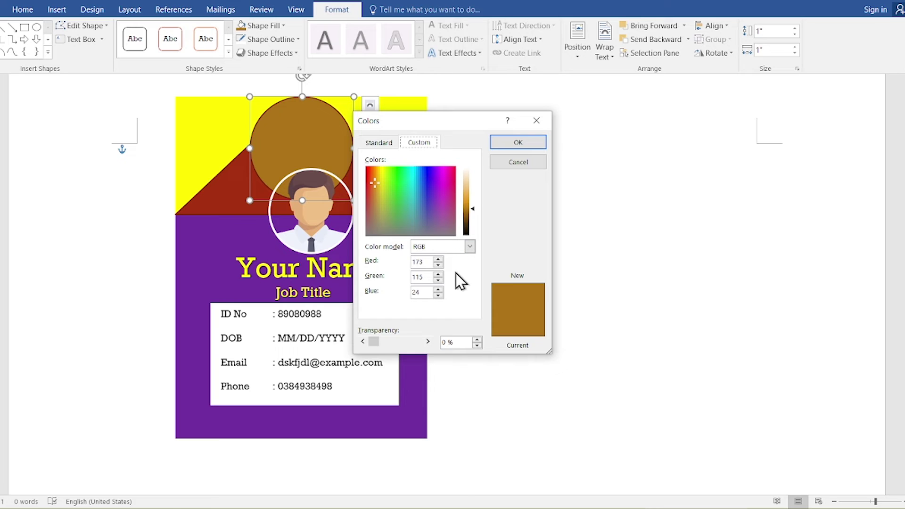
click(387, 143)
click(414, 143)
click(534, 122)
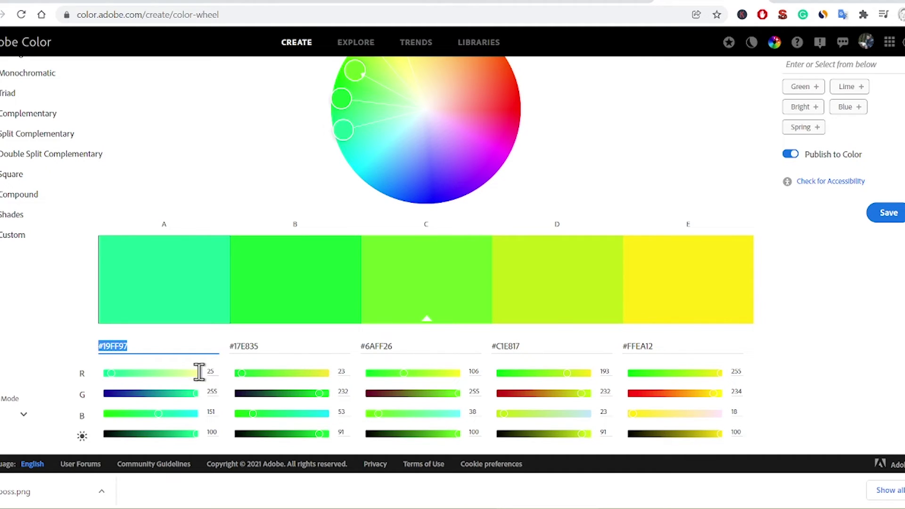
click(215, 371)
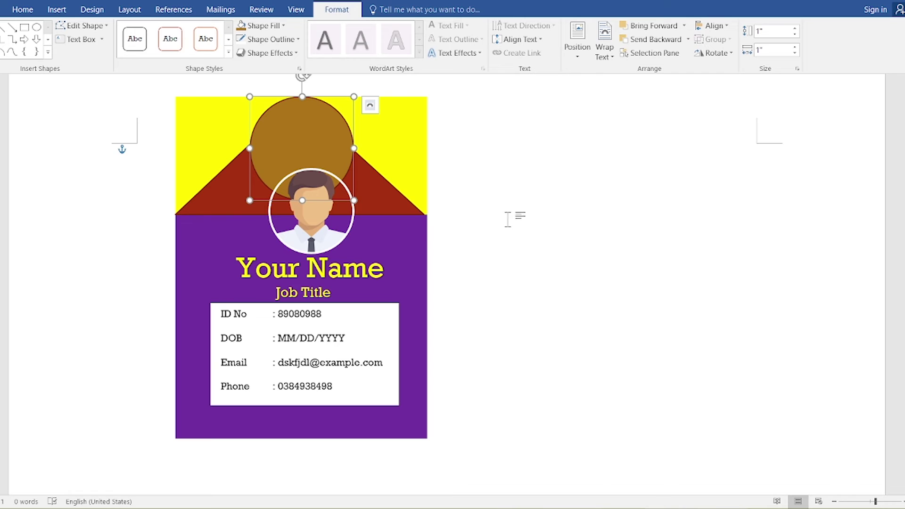
Step: Fill the circle with custom colour RGB 25, 255, 251
click(282, 25)
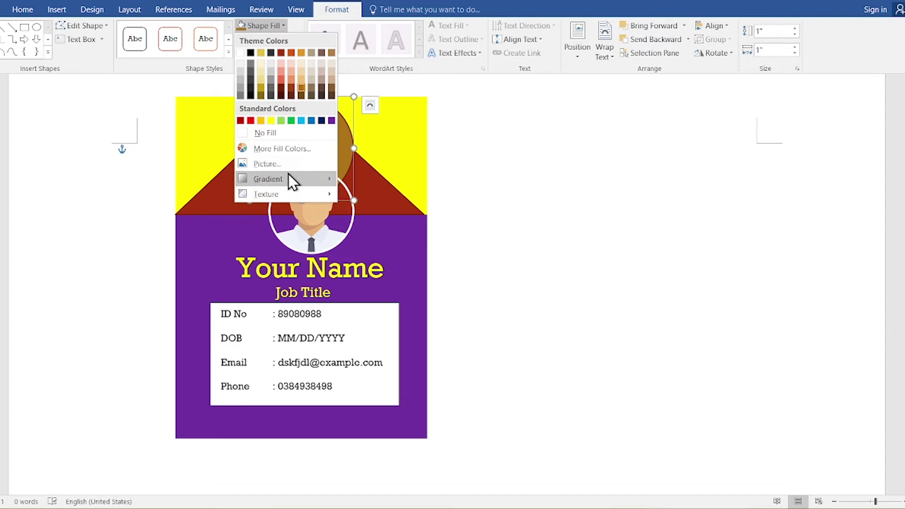
click(288, 148)
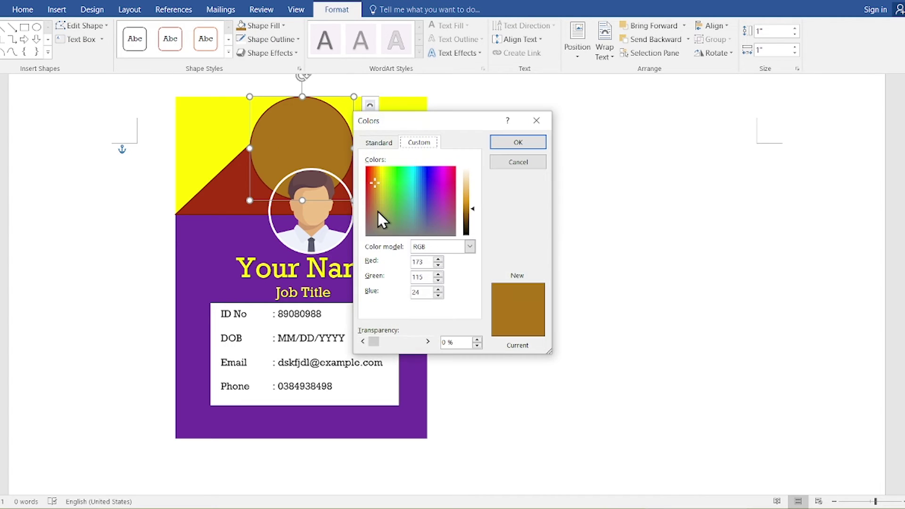
double_click(427, 262)
text(25)
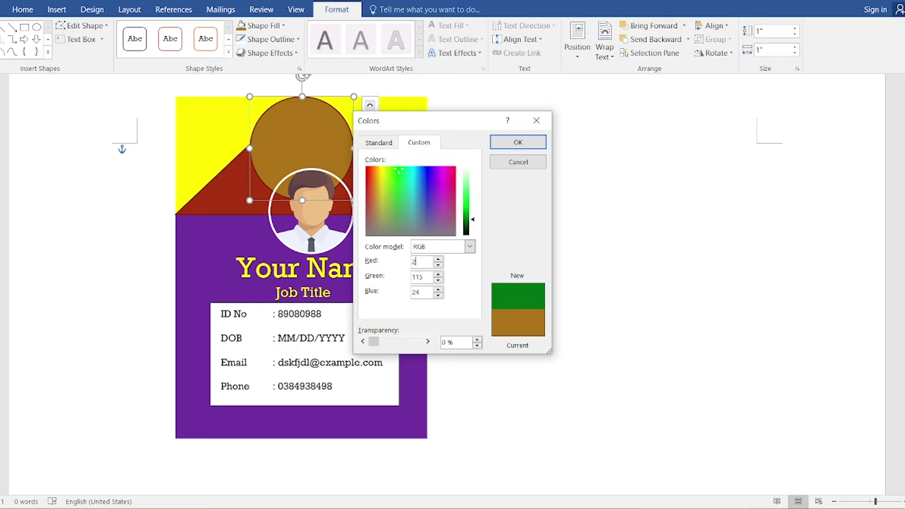
double_click(427, 273)
text(255)
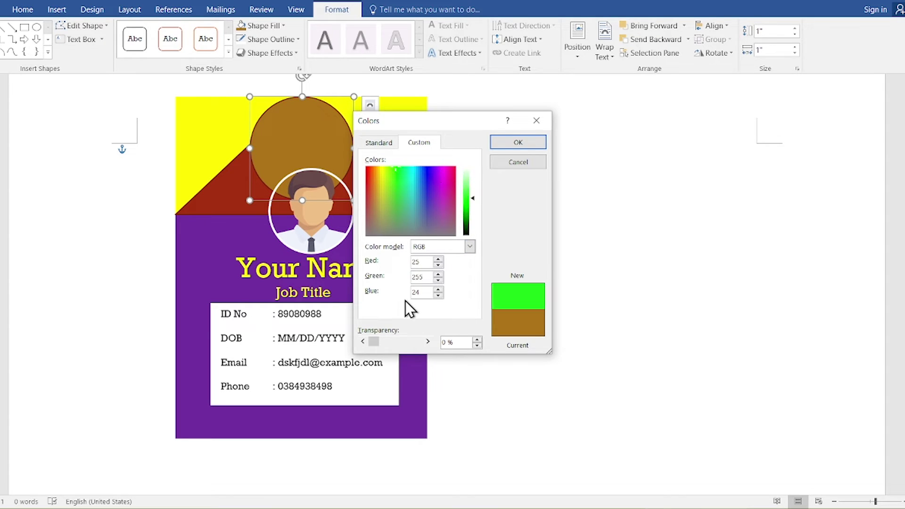
double_click(424, 292)
text(251)
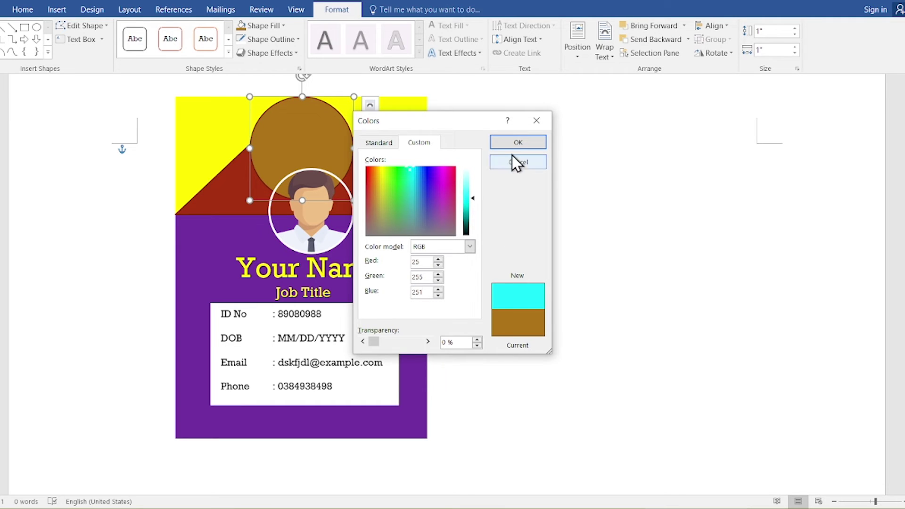
click(515, 143)
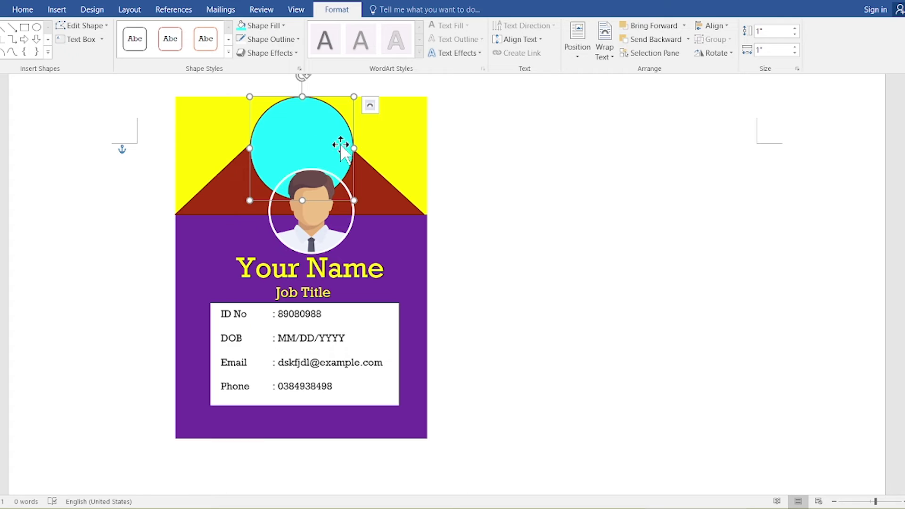
click(379, 172)
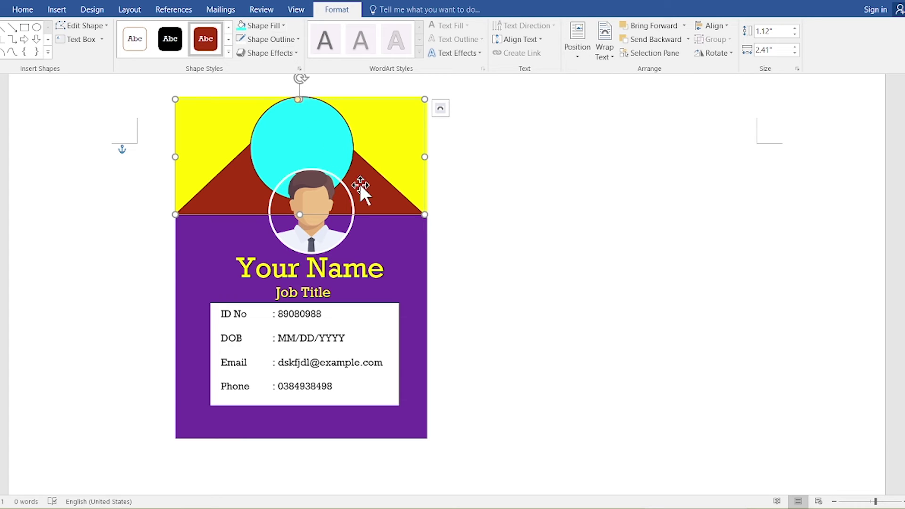
Step: Fill the triangle with custom colour Red 23, Green 232, Blue 53
click(281, 27)
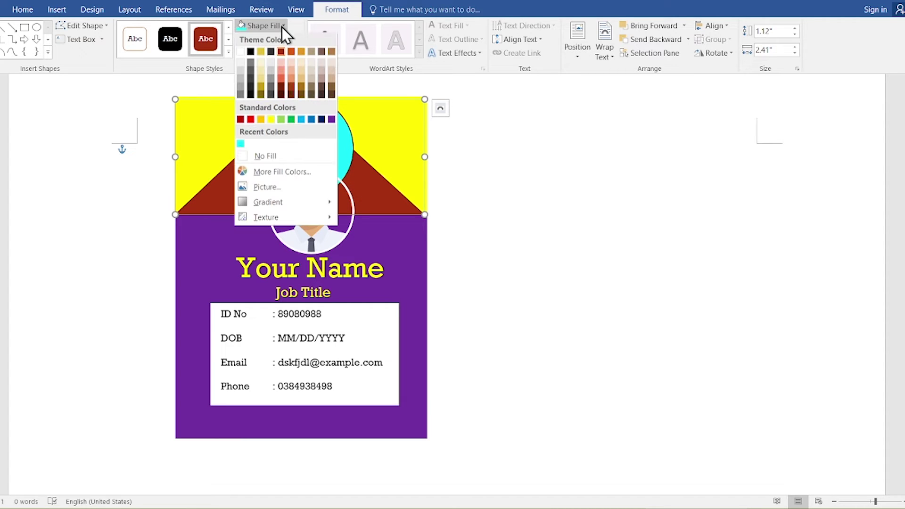
click(277, 185)
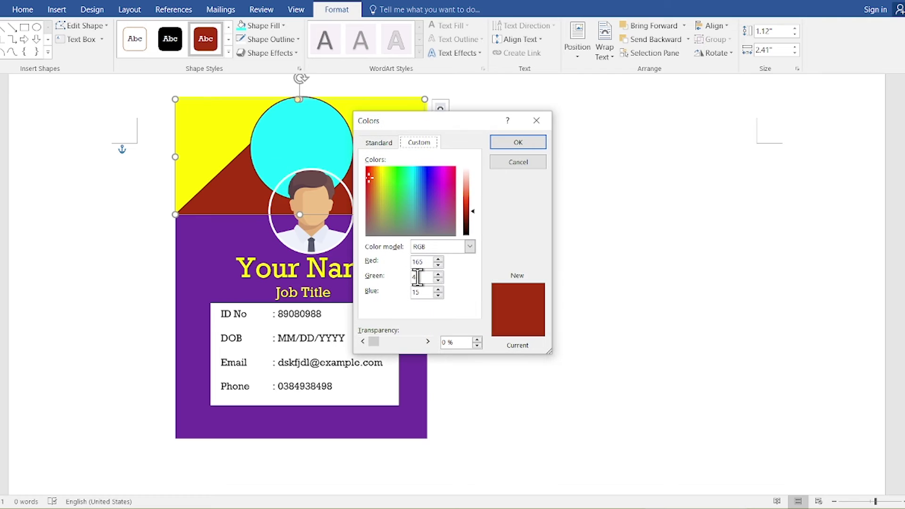
drag(424, 263, 370, 262)
text(22)
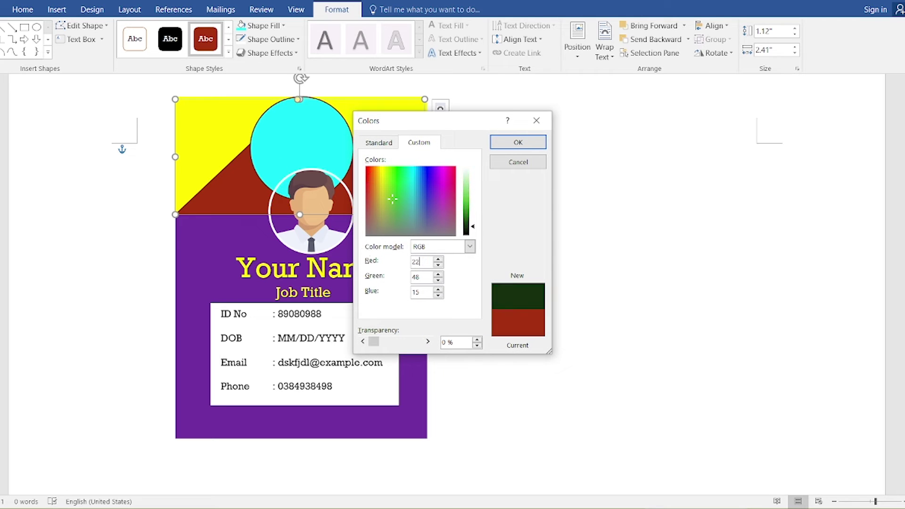
text(232)
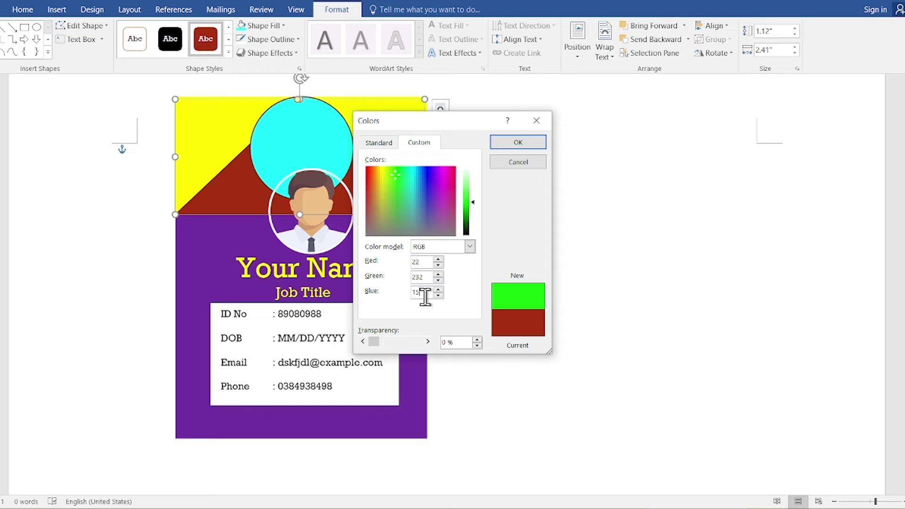
drag(425, 297, 400, 323)
text(23)
key(BackSpace)
key(BackSpace)
text(53)
double_click(416, 263)
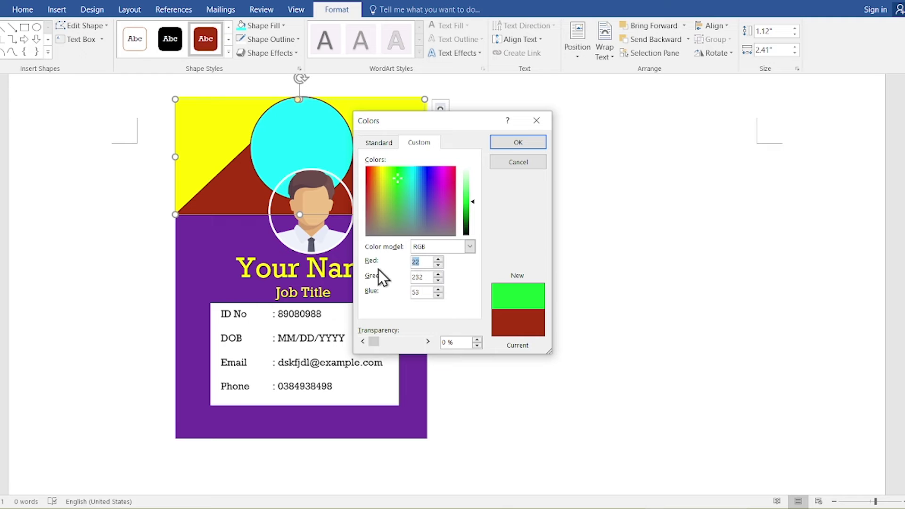
text(23)
key(Return)
key(alt+Tab)
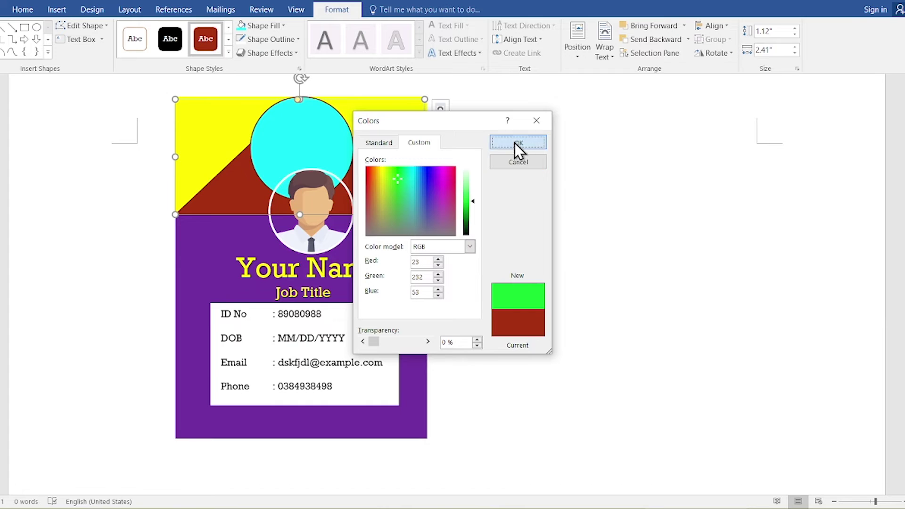
click(518, 143)
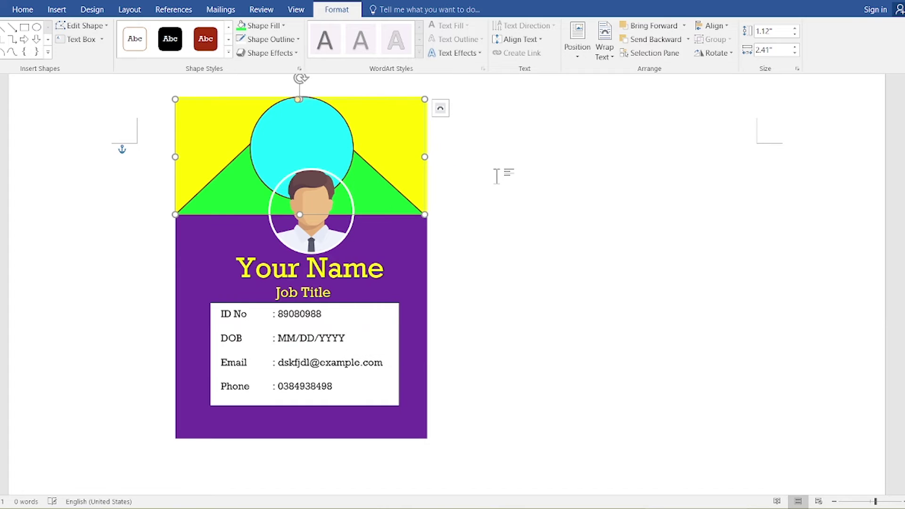
Step: Apply a 3-D preset effect to the yellow-and-green header shape
click(517, 212)
click(368, 188)
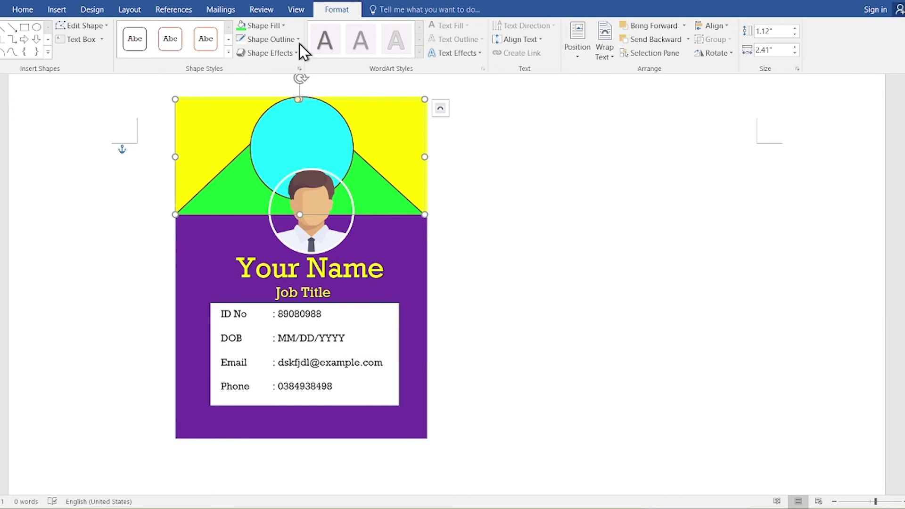
click(292, 58)
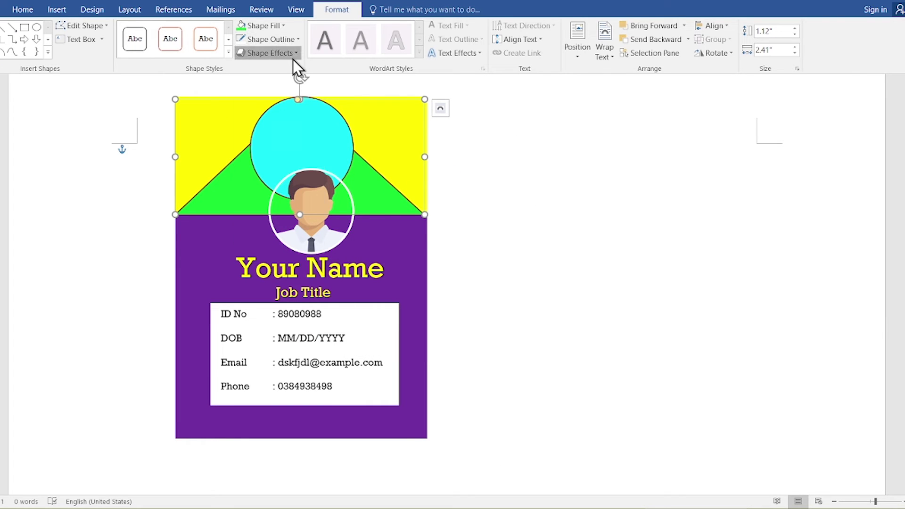
mouse_move(286, 75)
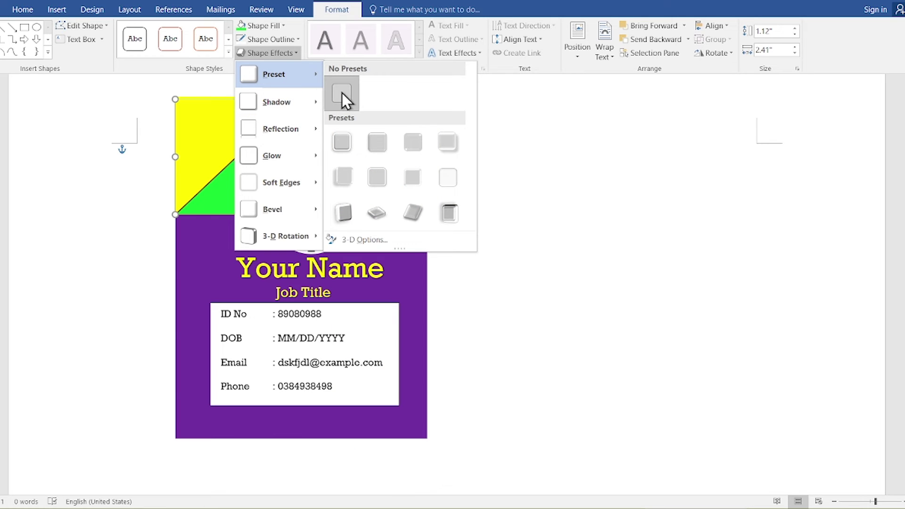
click(370, 150)
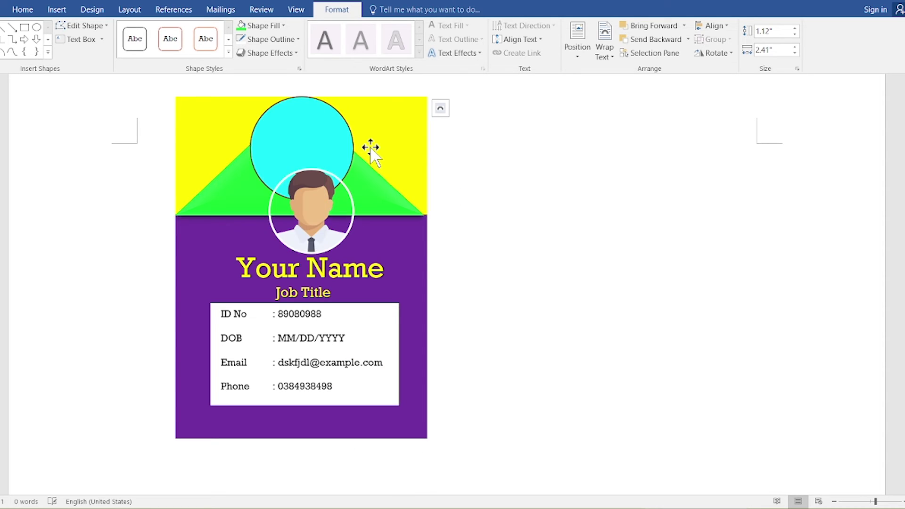
Step: Apply a 3-D preset effect to the cyan circle
click(338, 141)
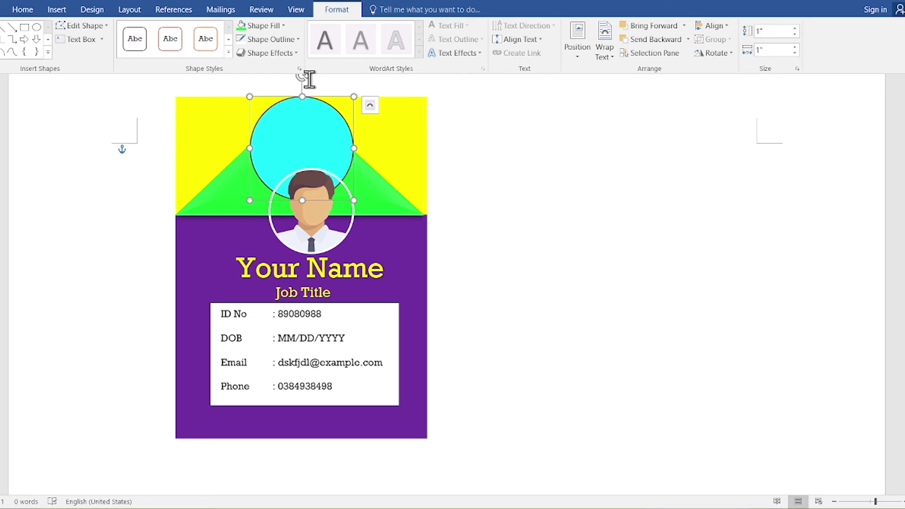
click(278, 54)
mouse_move(288, 102)
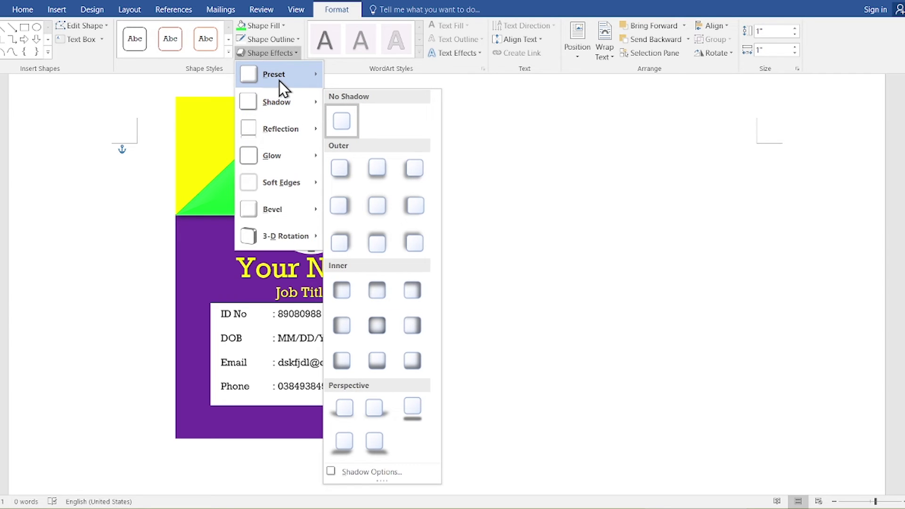
mouse_move(284, 81)
click(385, 140)
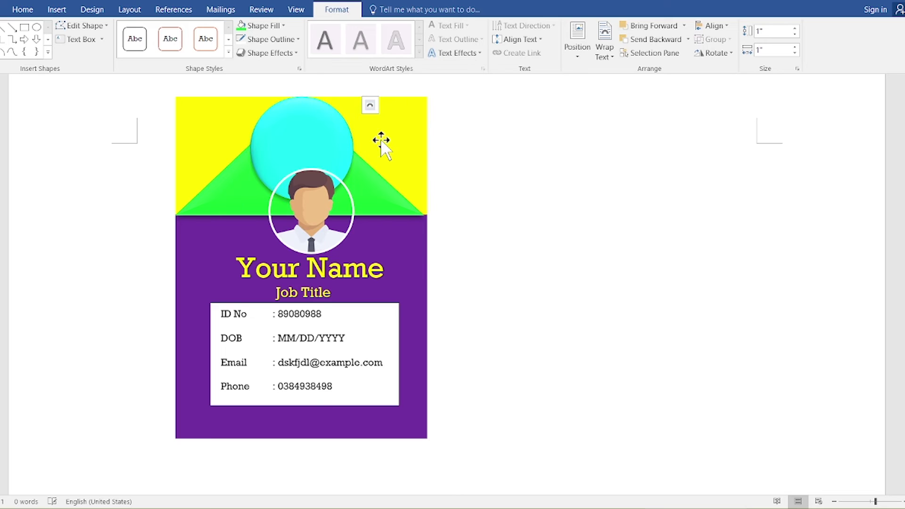
click(477, 172)
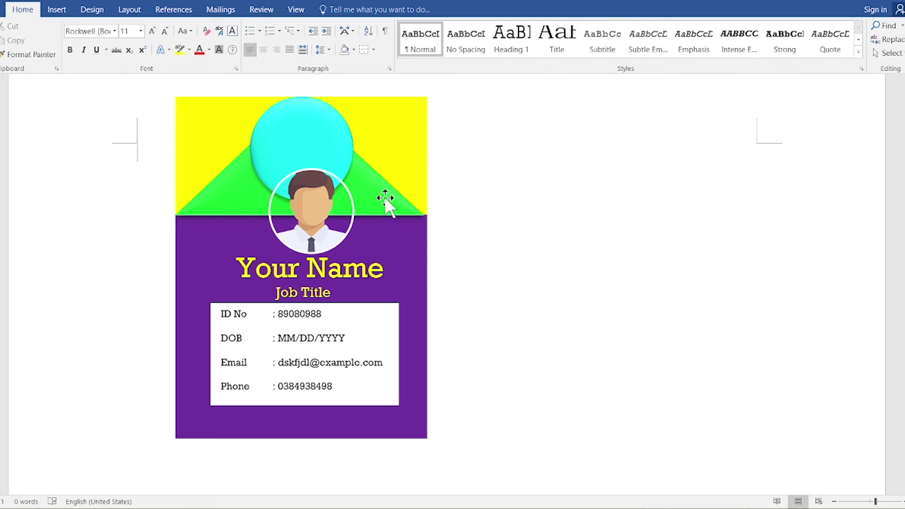
click(354, 202)
click(448, 201)
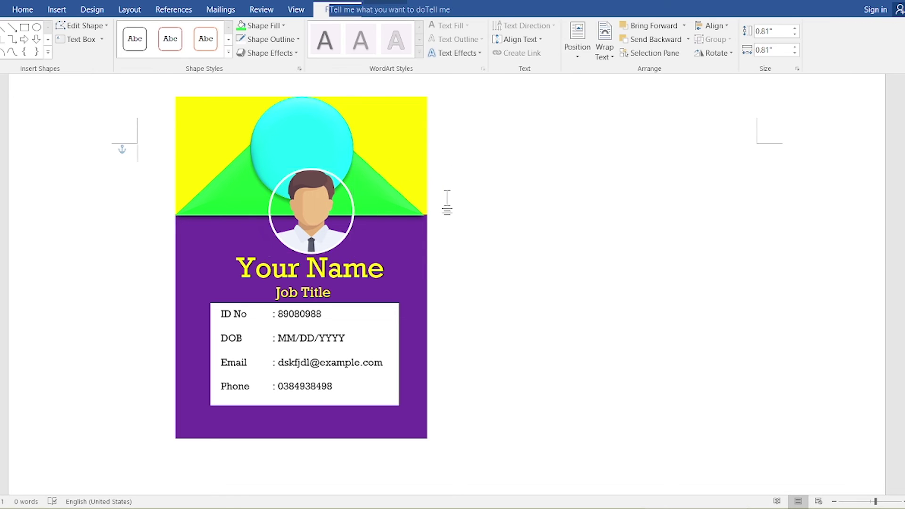
click(329, 292)
click(480, 249)
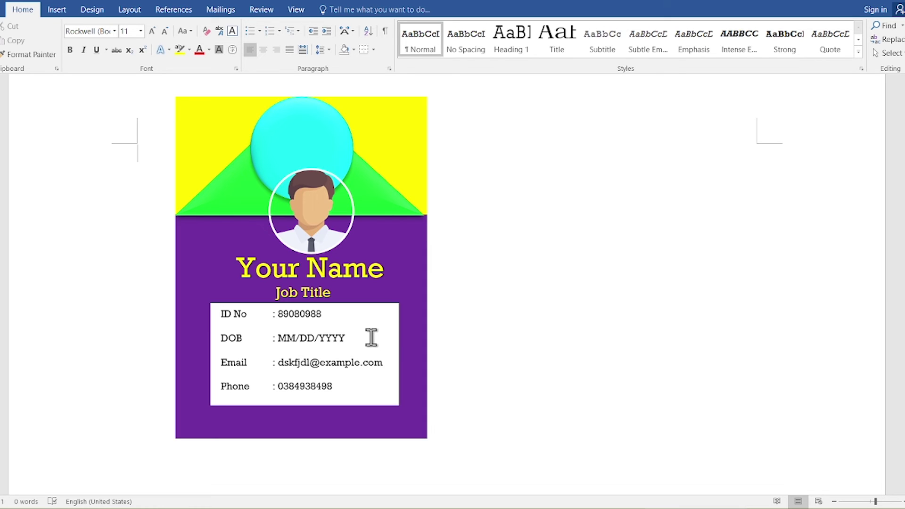
Step: Insert the barcode image from file and shrink it to about half size
click(61, 10)
click(86, 35)
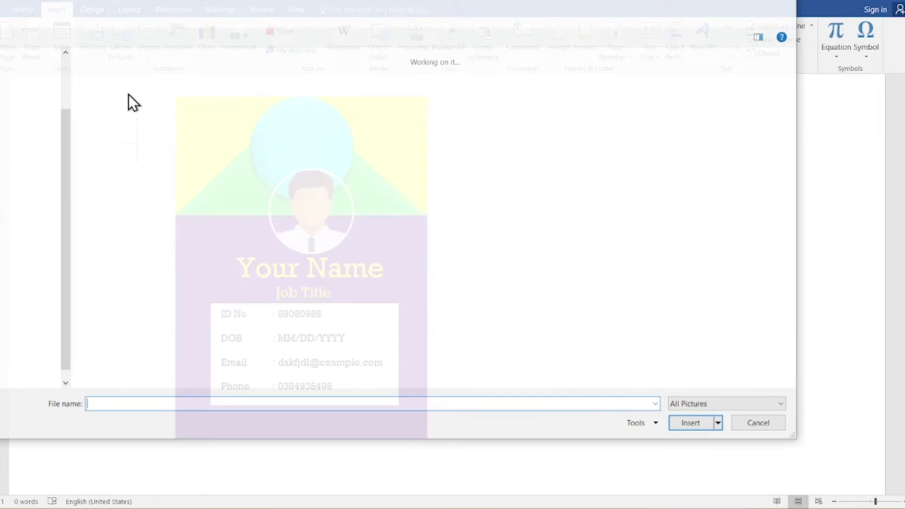
click(203, 127)
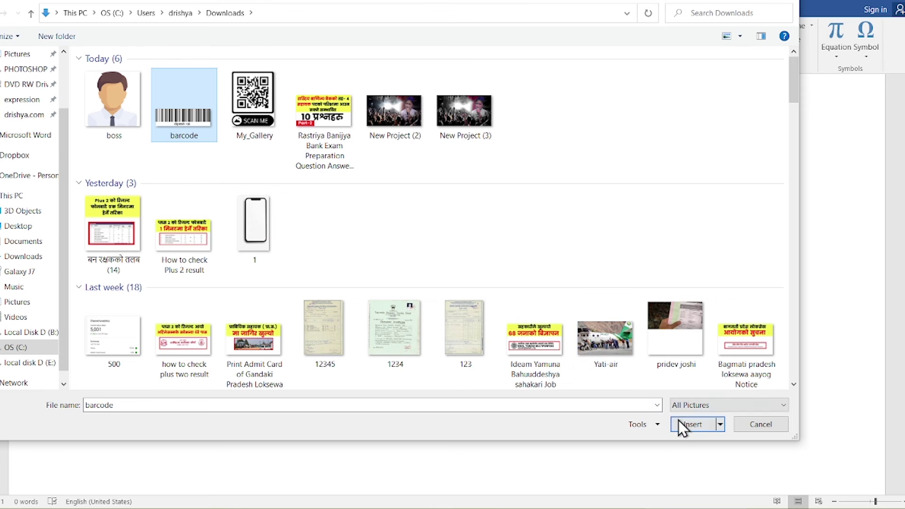
click(684, 423)
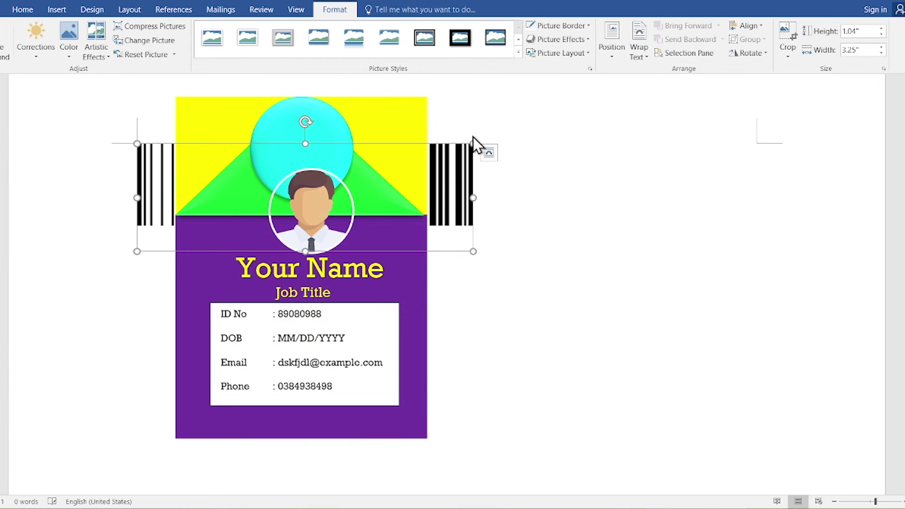
drag(473, 251, 291, 193)
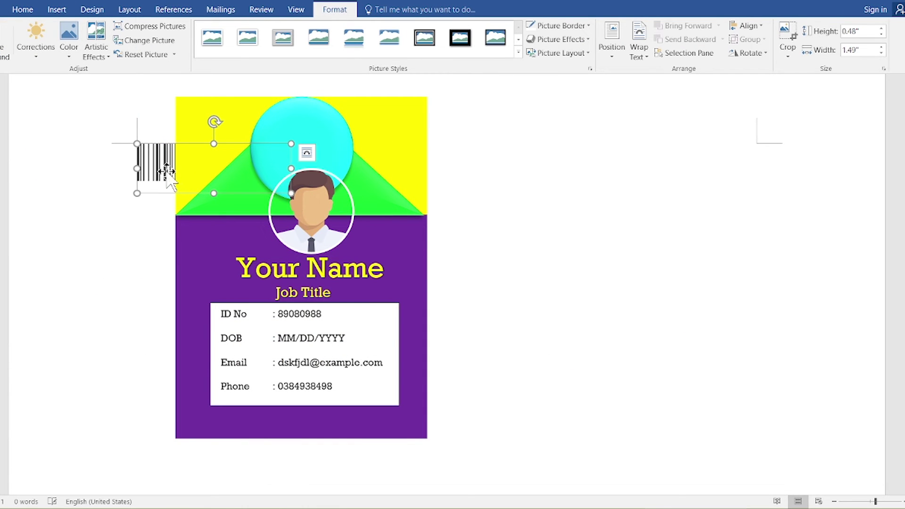
Step: Set the barcode to In Front of Text and place it just right of the card
click(632, 58)
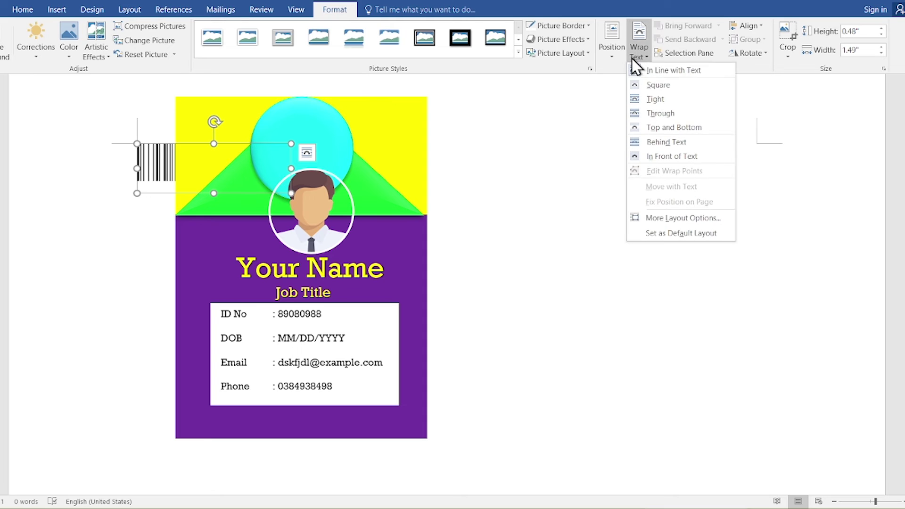
click(671, 156)
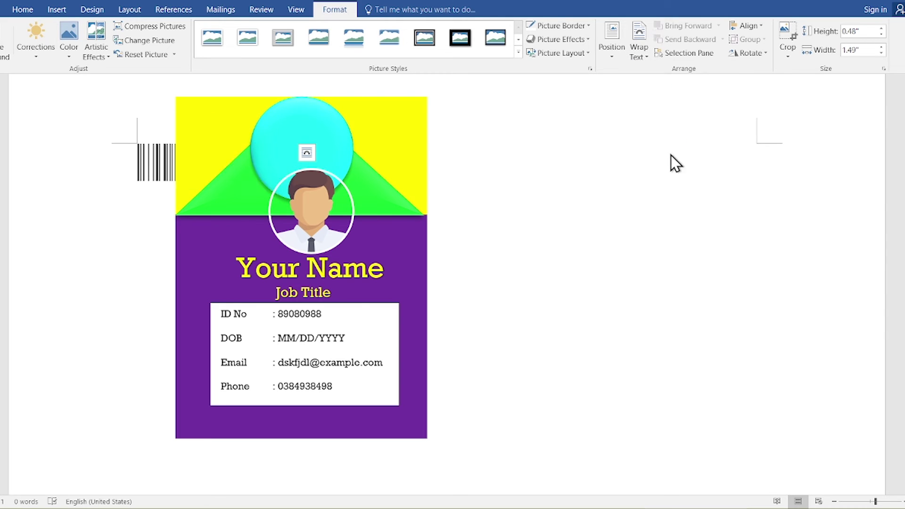
drag(264, 191, 373, 443)
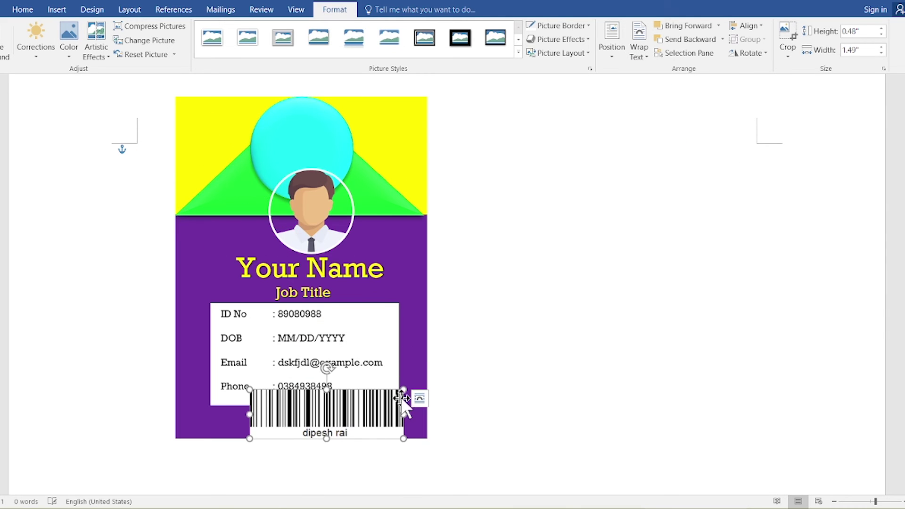
drag(404, 389, 464, 434)
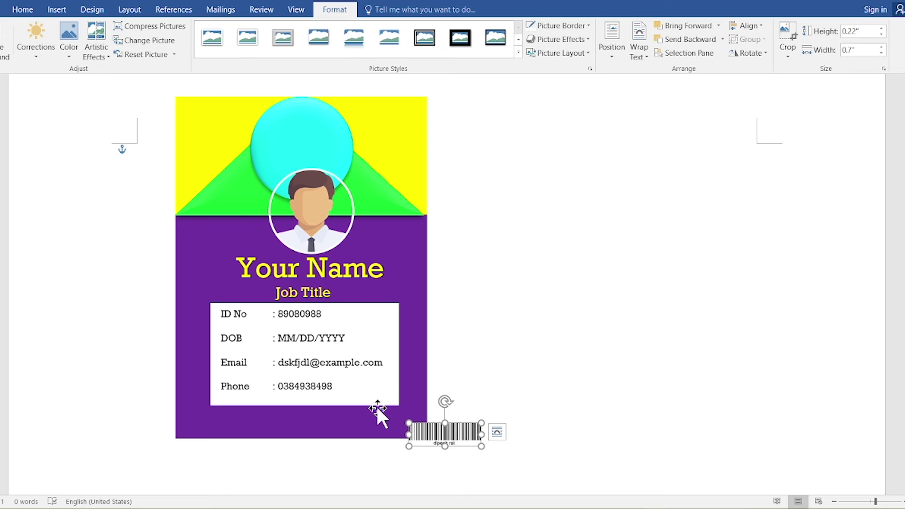
drag(455, 436, 497, 392)
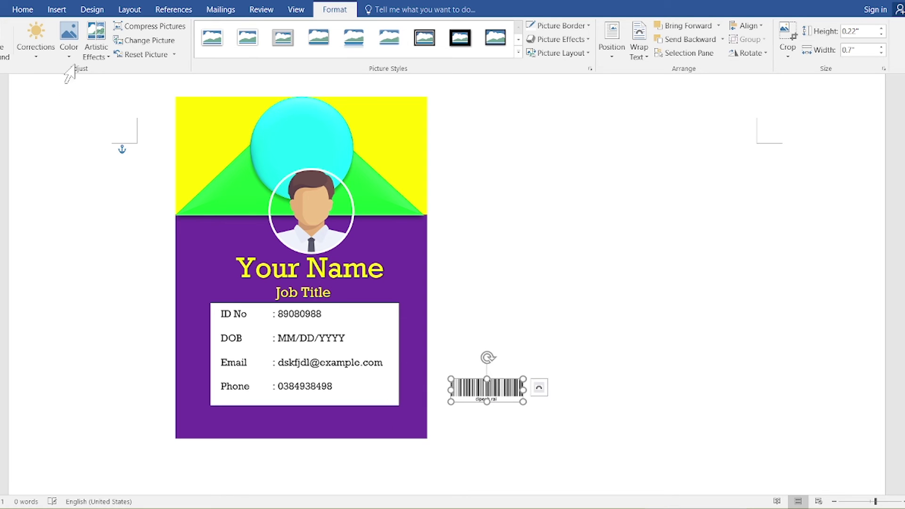
Step: Draw a right triangle and stretch it into a thin strip across the card's bottom
click(52, 13)
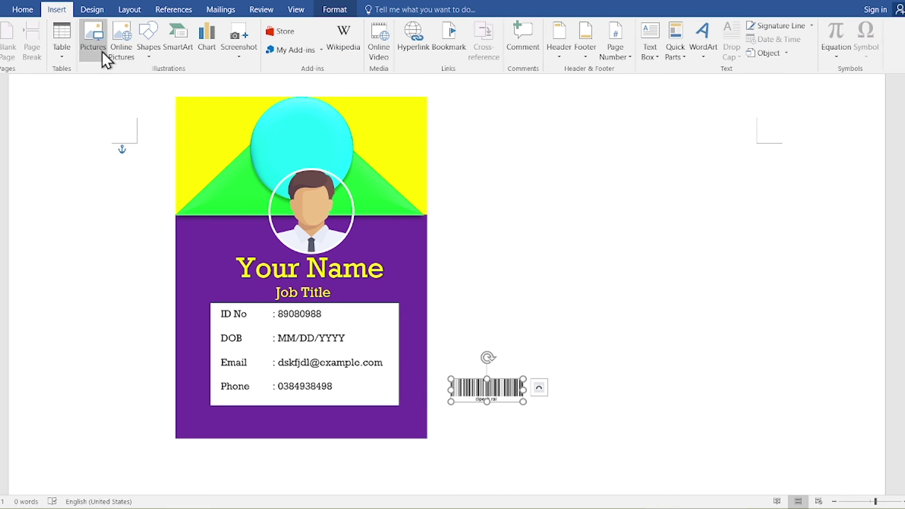
click(151, 59)
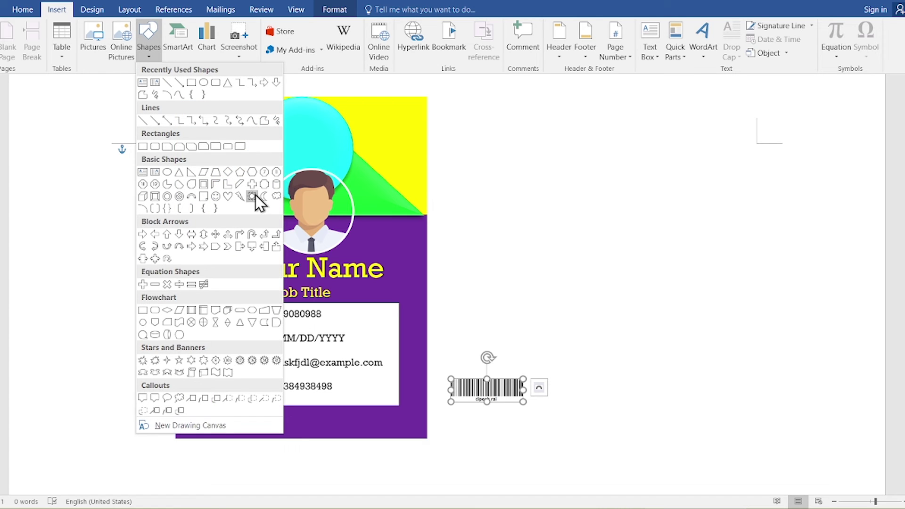
click(187, 177)
mouse_move(160, 348)
mouse_down()
mouse_move(289, 440)
mouse_move(323, 429)
mouse_move(73, 427)
mouse_up()
drag(63, 376, 71, 394)
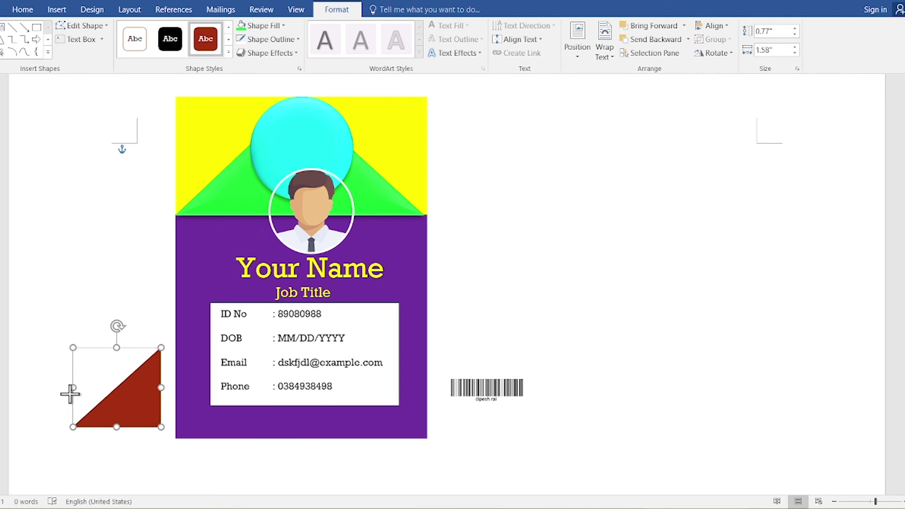
drag(132, 400, 236, 409)
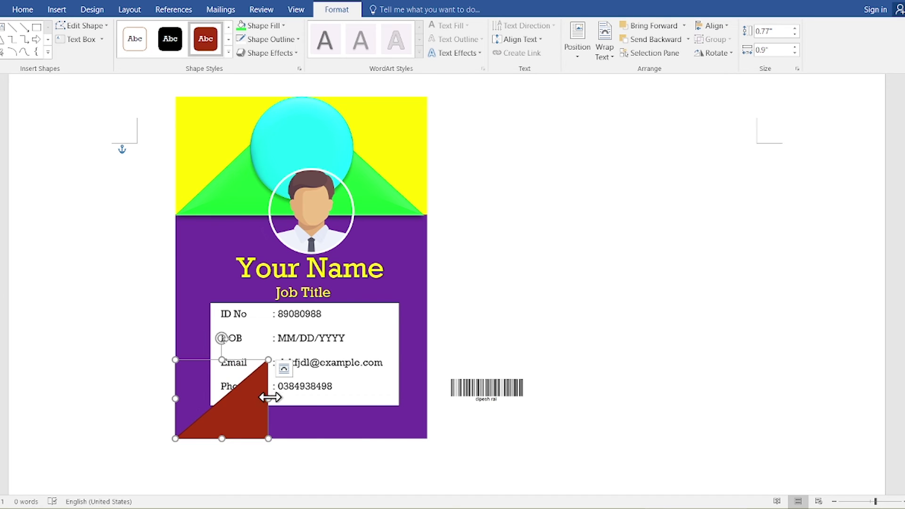
drag(271, 397, 428, 415)
drag(303, 367, 302, 413)
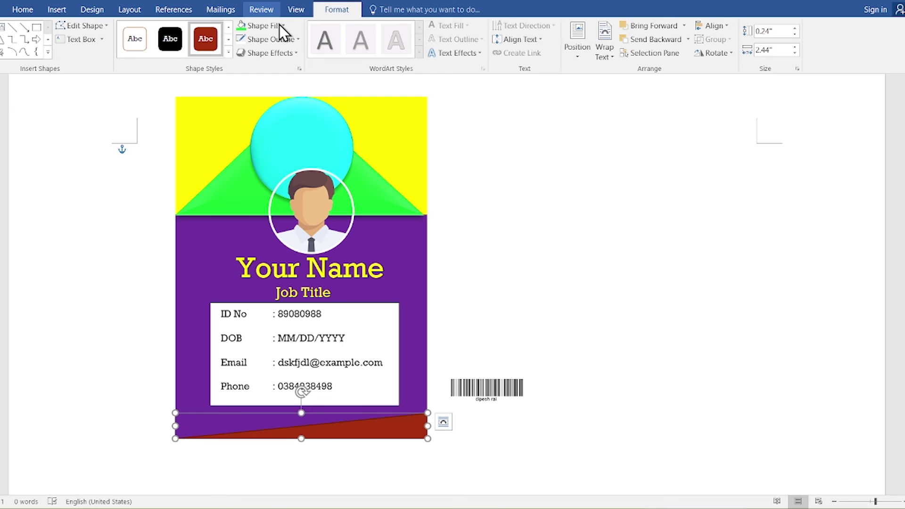
Step: Fill the bottom triangle yellow and remove its outline
scroll(280, 24, up, 2)
click(354, 9)
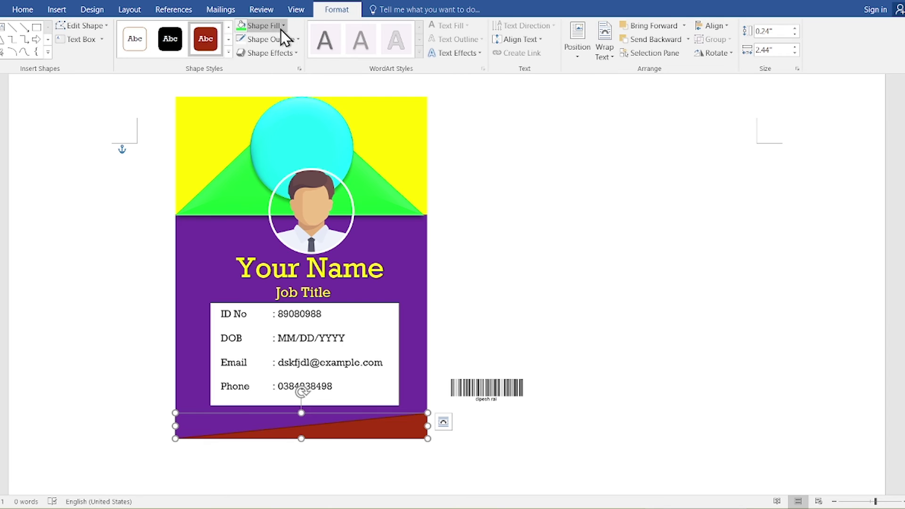
click(282, 27)
click(273, 121)
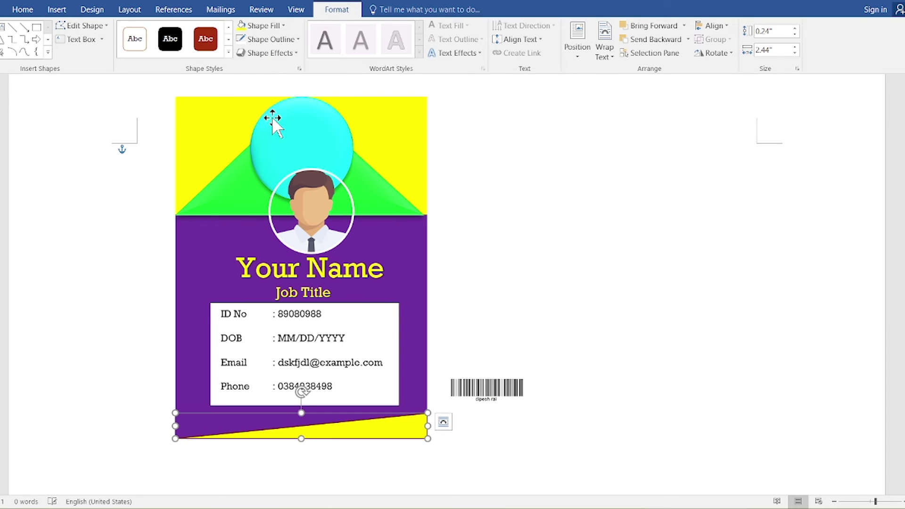
click(284, 39)
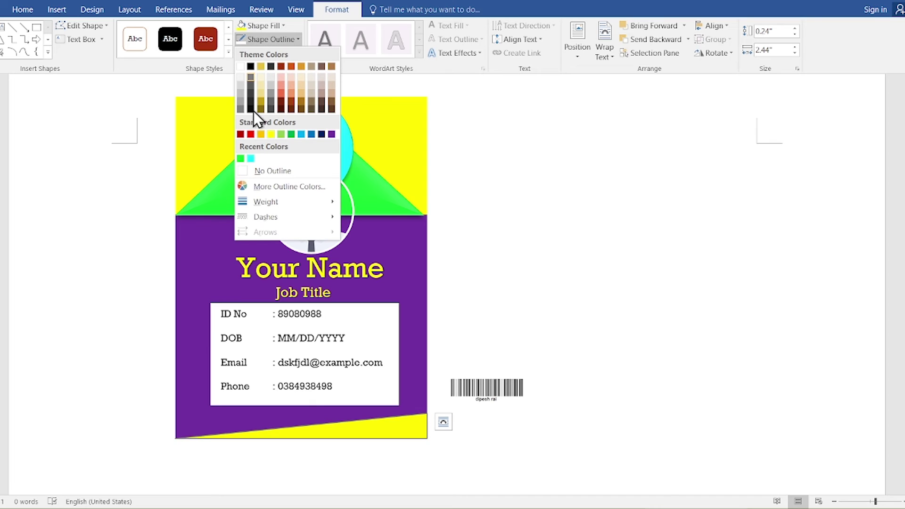
click(267, 174)
click(519, 295)
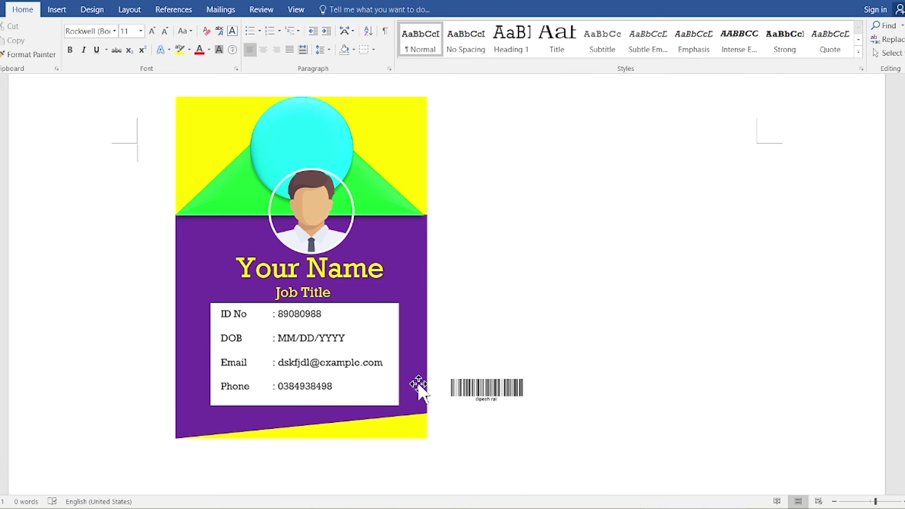
Step: Remove space after the detail lines, loosen their line spacing, and shorten the details box
click(368, 372)
drag(348, 384, 197, 307)
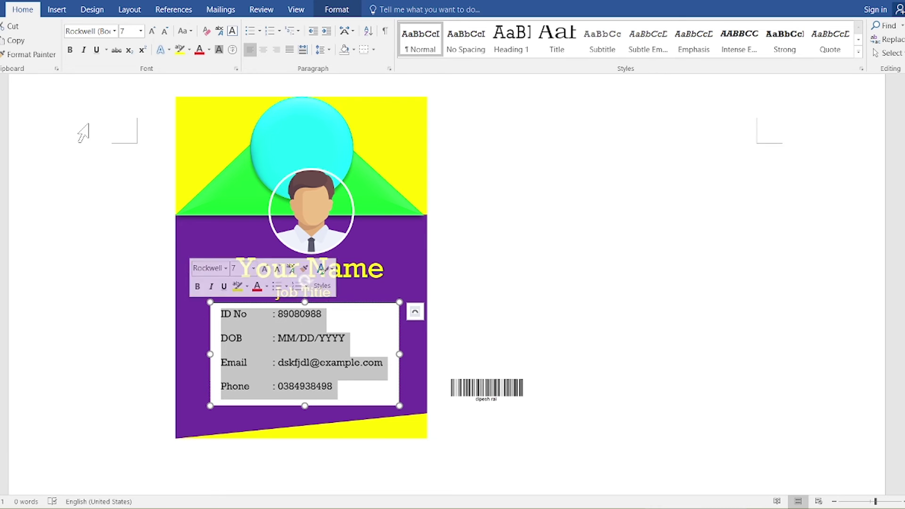
click(327, 51)
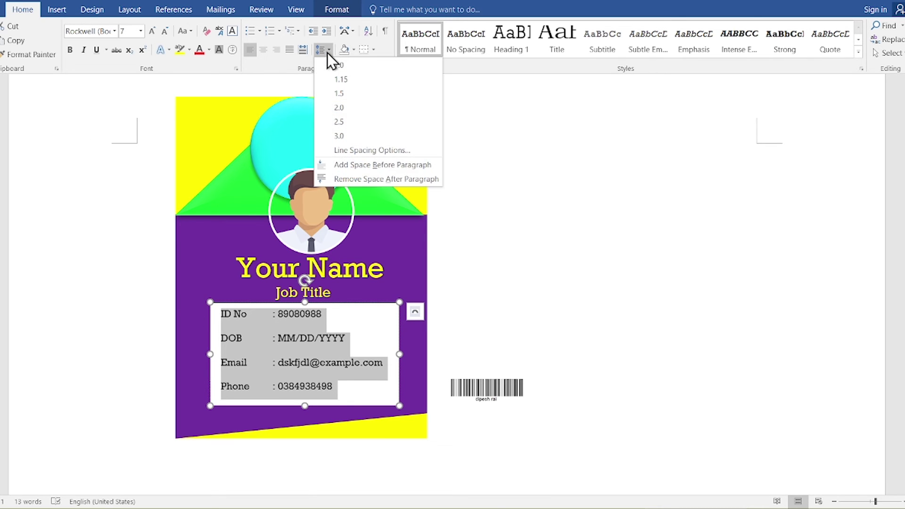
click(345, 180)
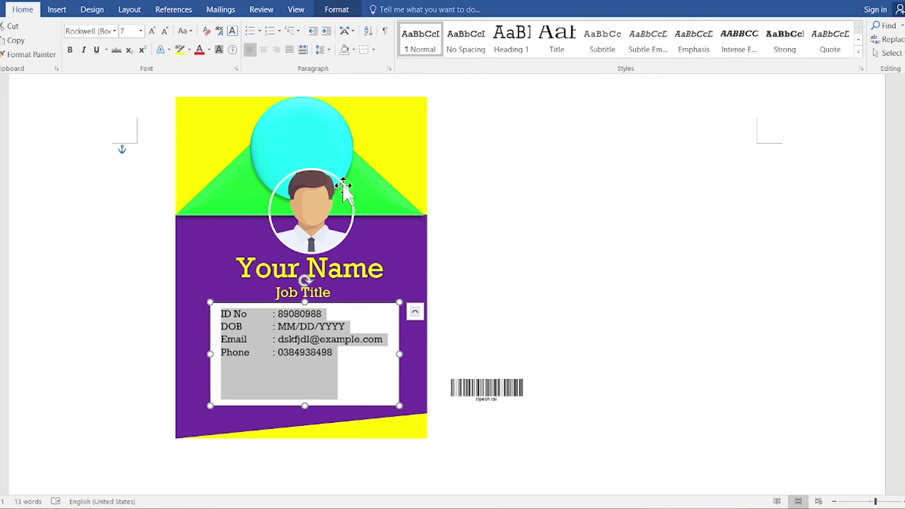
click(332, 50)
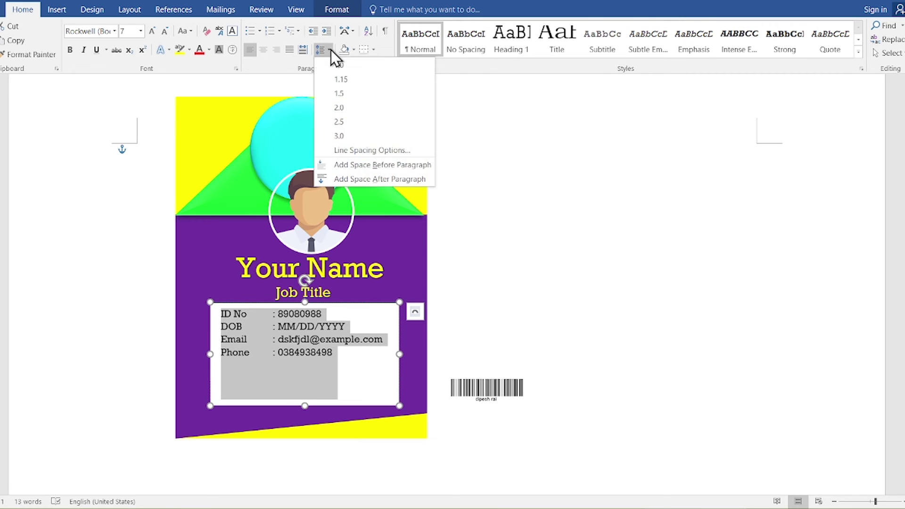
click(347, 94)
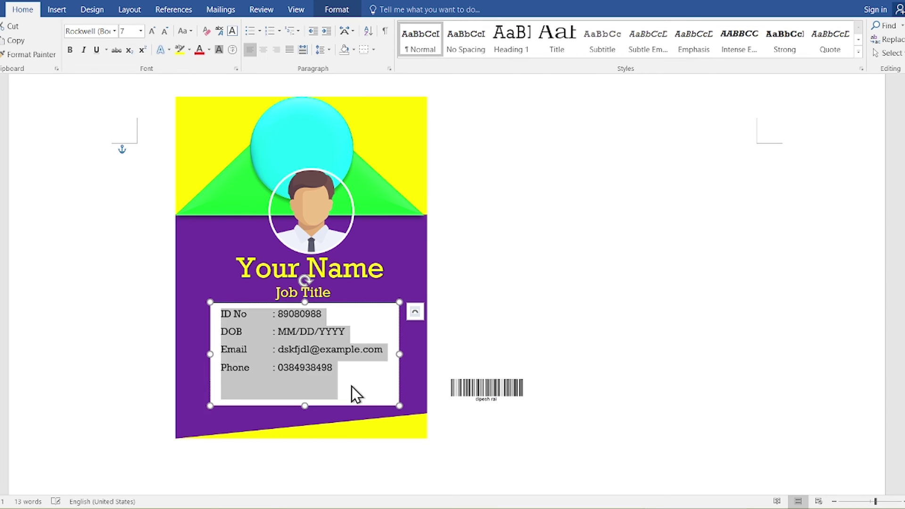
click(307, 405)
drag(307, 405, 306, 379)
Step: Move the barcode onto the card below the details, enlarge it, and nudge the photo up
click(485, 398)
drag(485, 399, 336, 407)
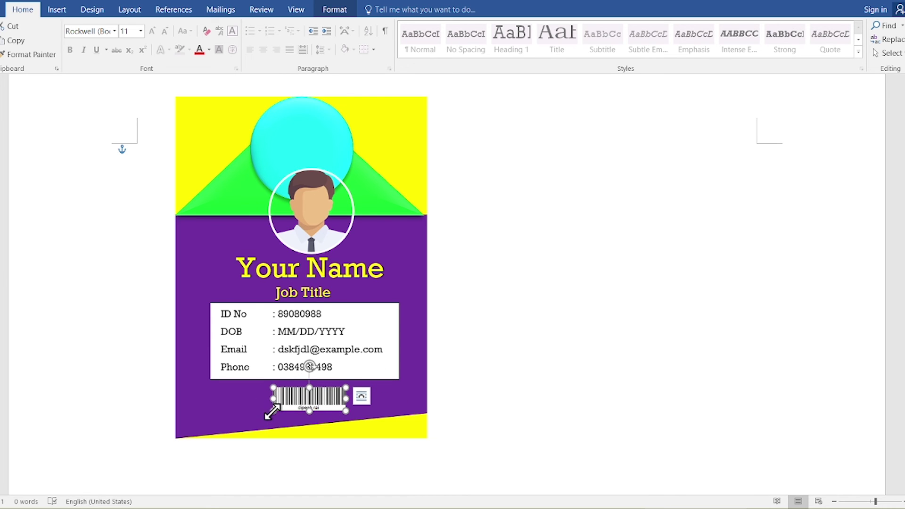
drag(274, 411, 257, 416)
click(499, 361)
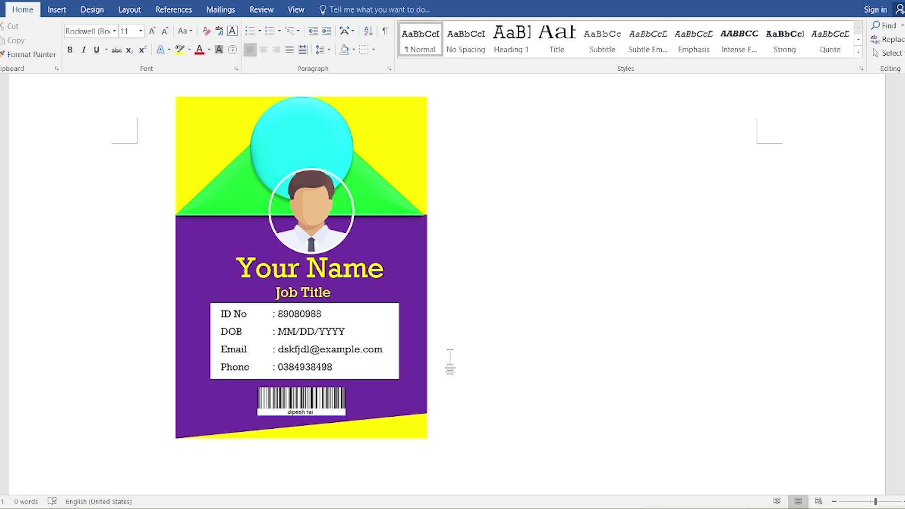
drag(339, 237, 329, 230)
click(493, 206)
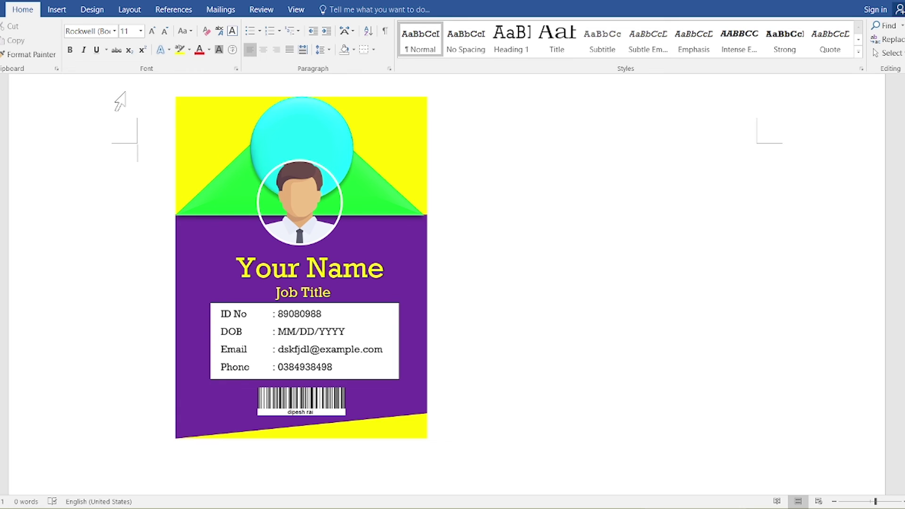
Step: Duplicate the profile photo, fill the copy with orange, and send it back one layer
click(339, 196)
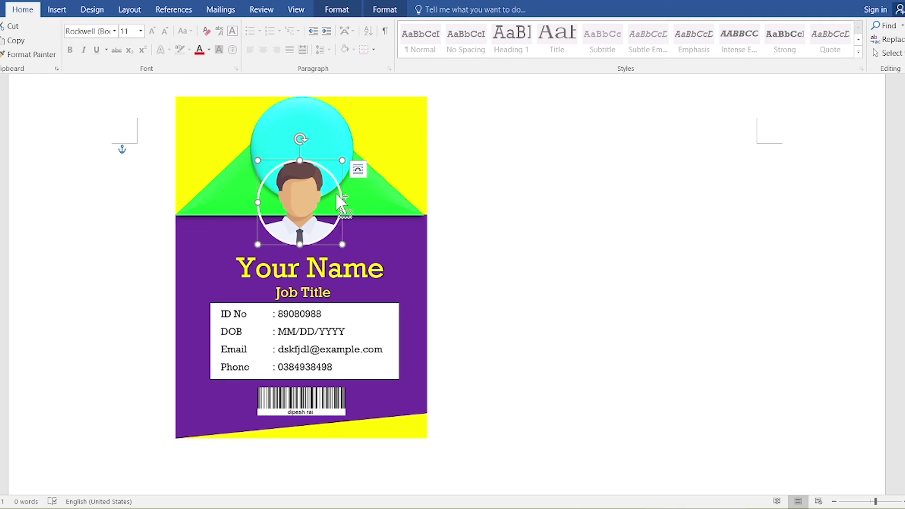
drag(336, 192, 353, 210)
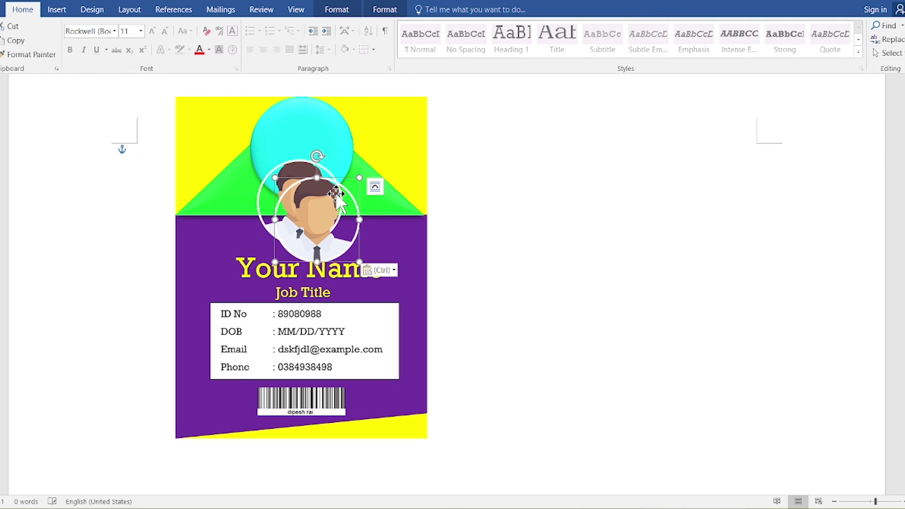
click(383, 10)
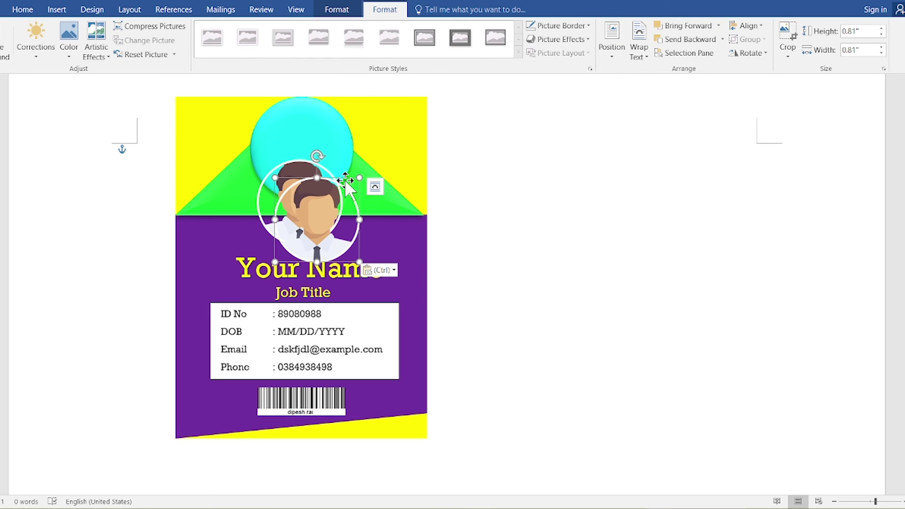
click(334, 13)
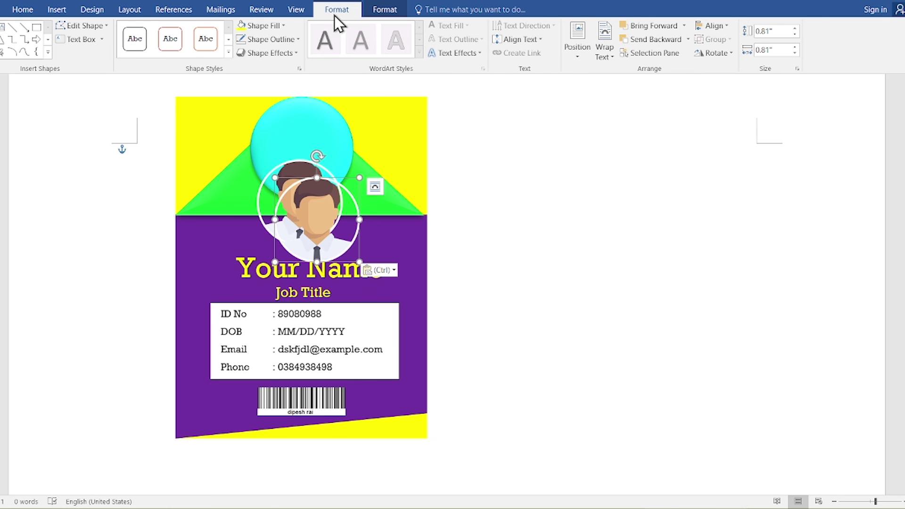
click(279, 29)
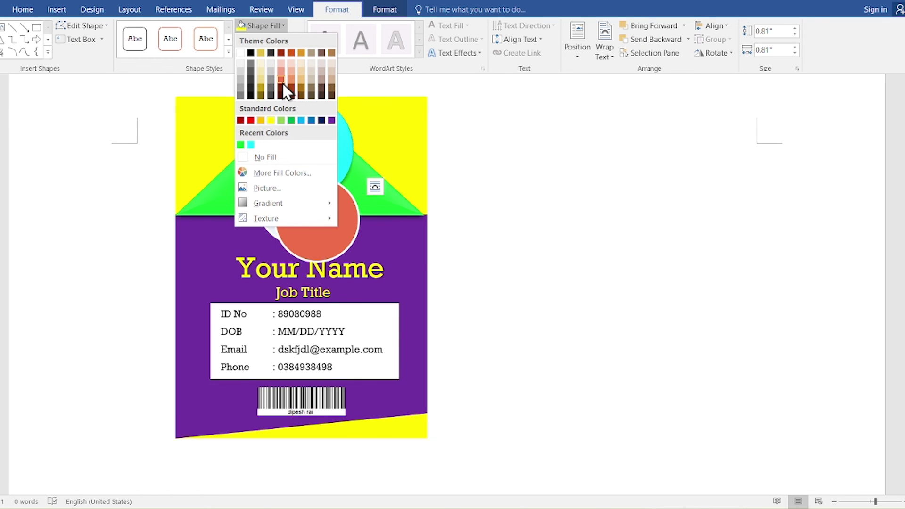
click(284, 85)
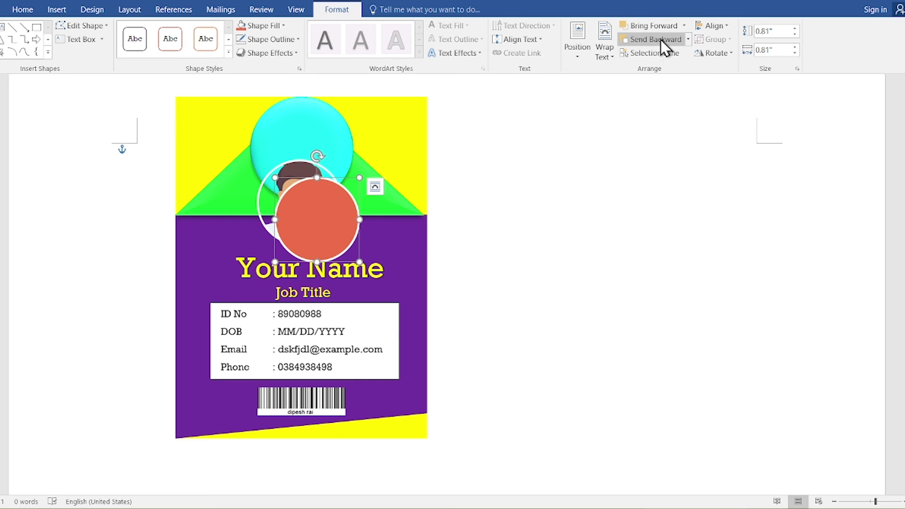
click(688, 40)
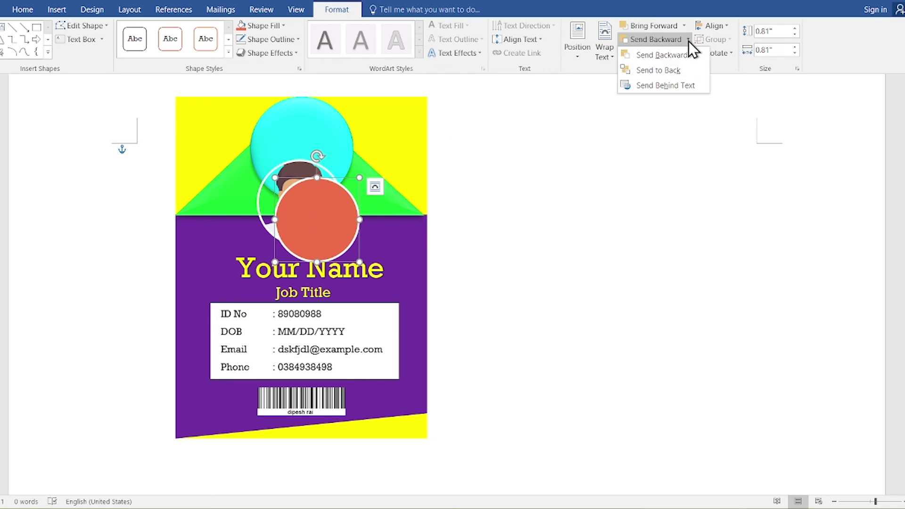
click(670, 55)
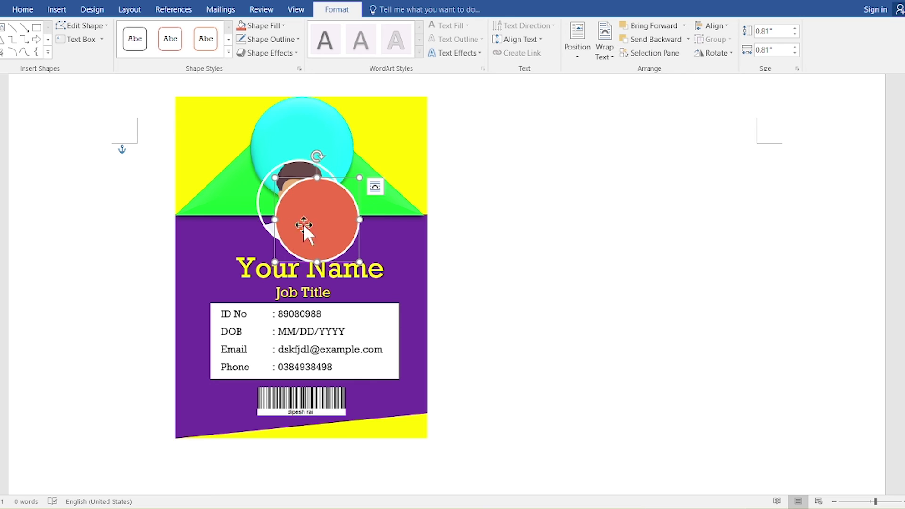
Step: Bring the original photo in front of the orange circle and centre it over the circle
click(257, 175)
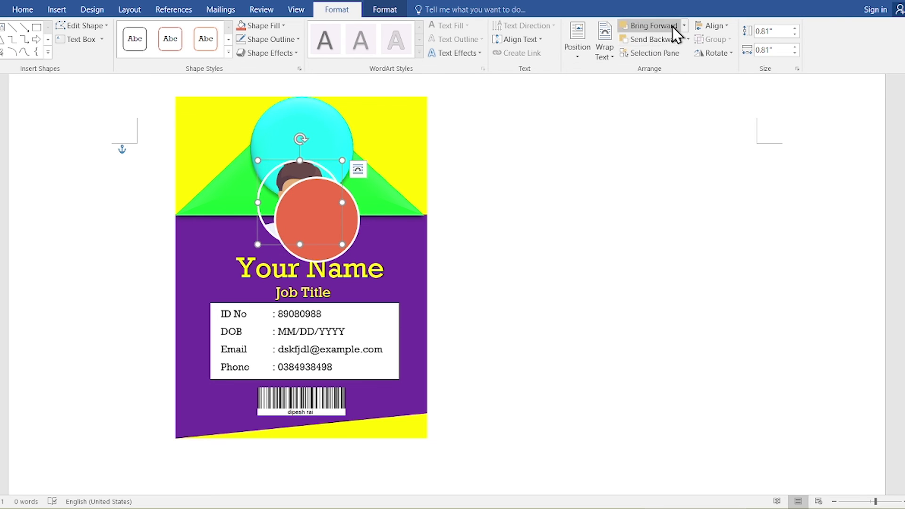
click(684, 26)
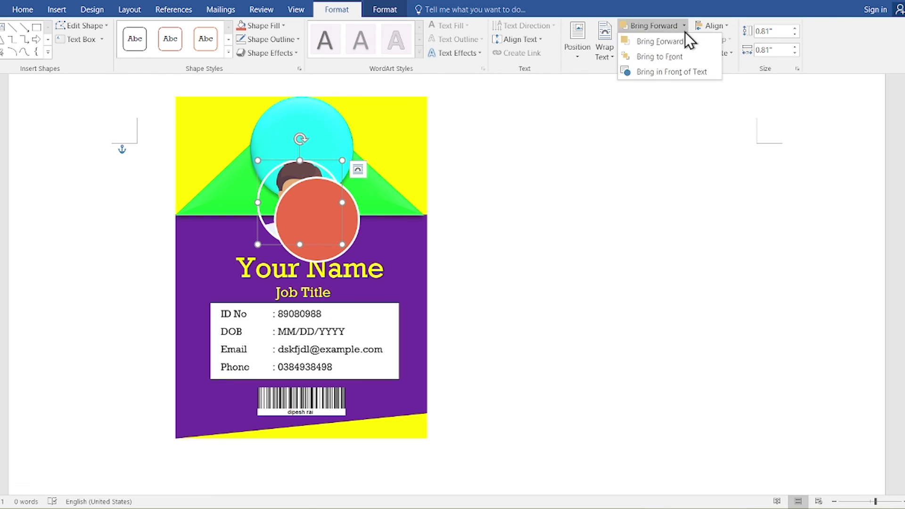
click(674, 57)
drag(345, 237, 314, 214)
click(309, 190)
click(520, 177)
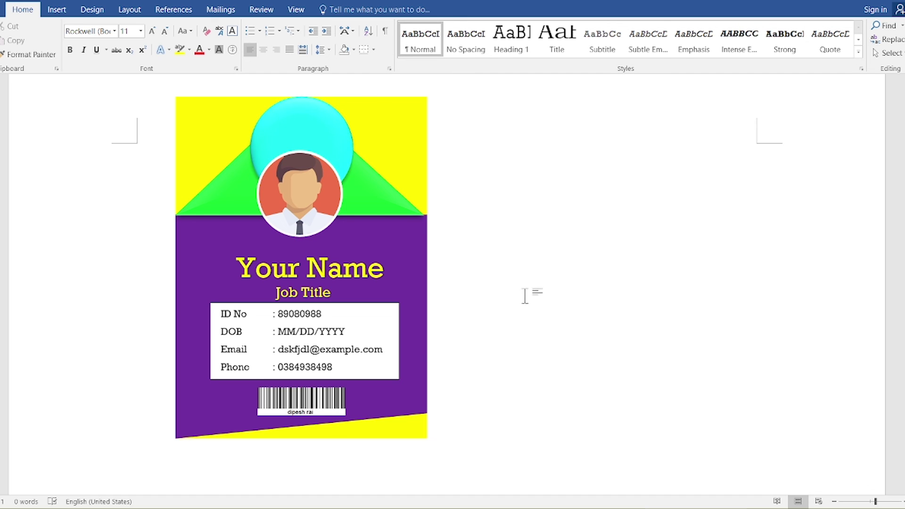
Step: Check the cyan circle and the top yellow background shape by selecting each in turn
click(281, 123)
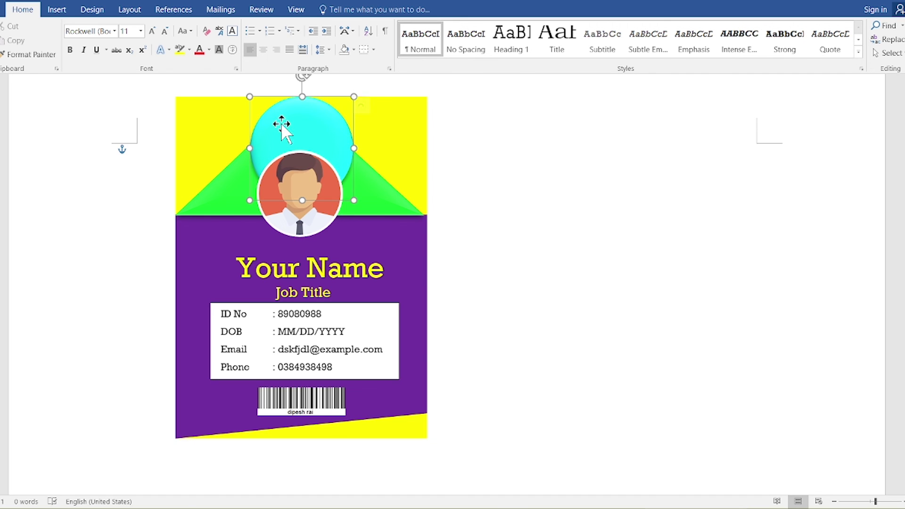
click(536, 164)
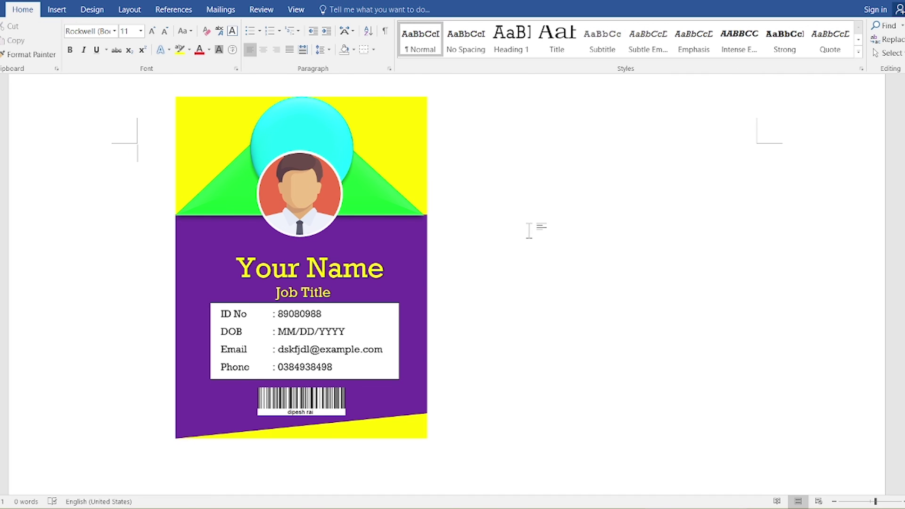
click(208, 126)
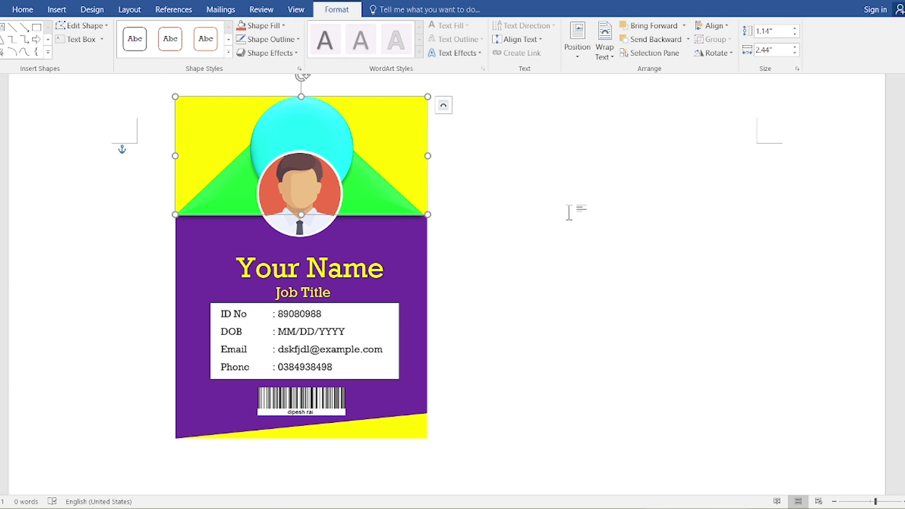
click(580, 208)
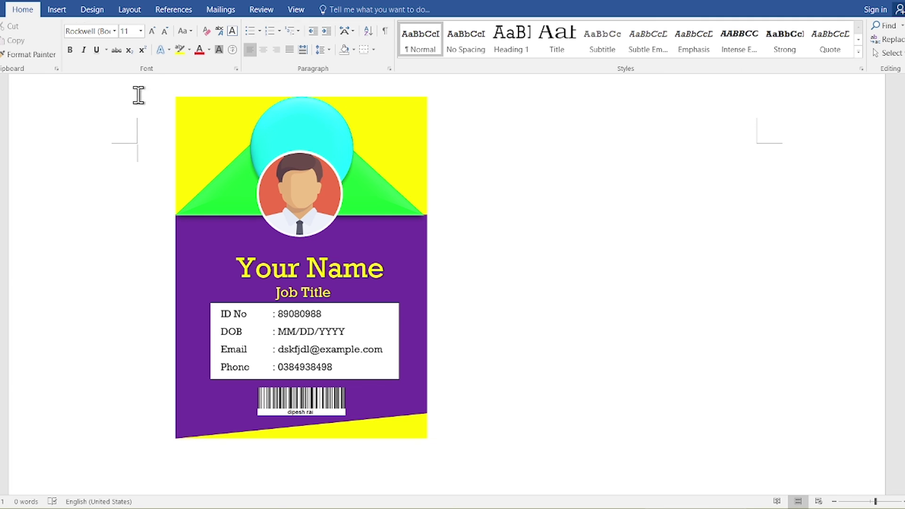
Step: Box-select every object on the ID card with Select Objects and group them
click(889, 53)
click(853, 84)
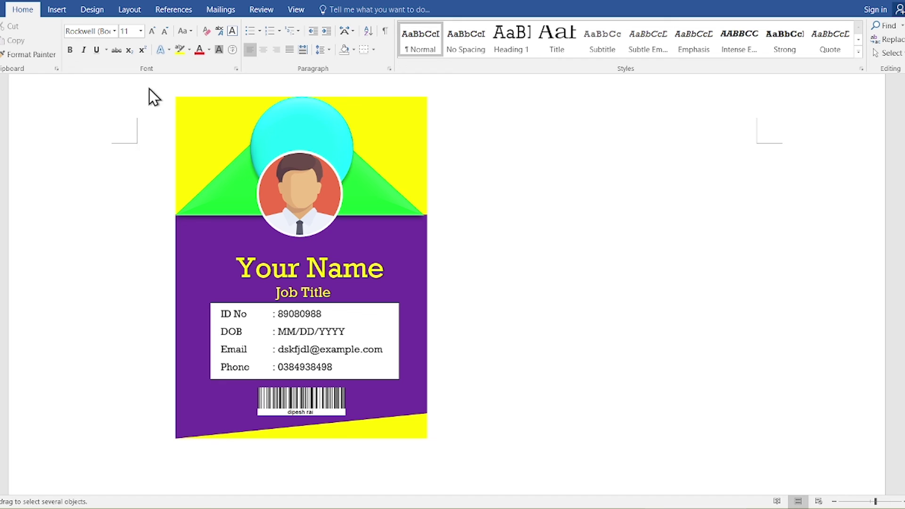
drag(149, 88, 481, 477)
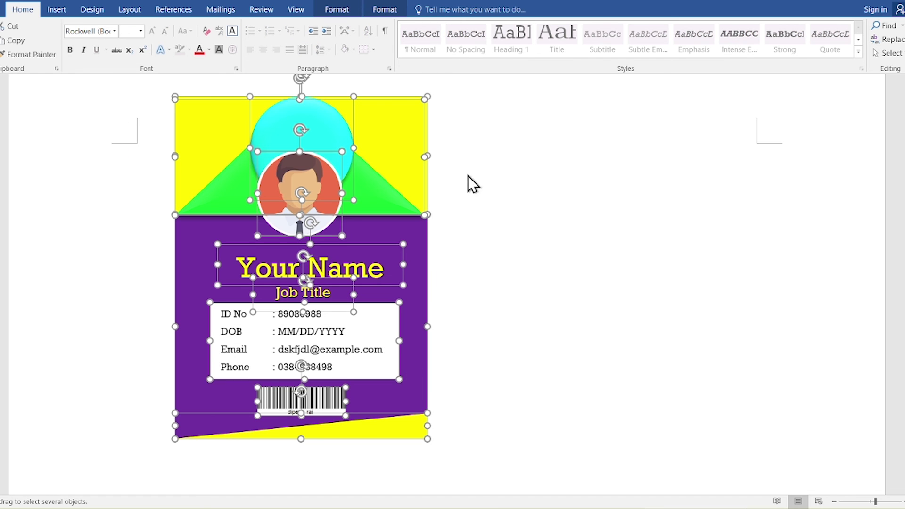
click(352, 13)
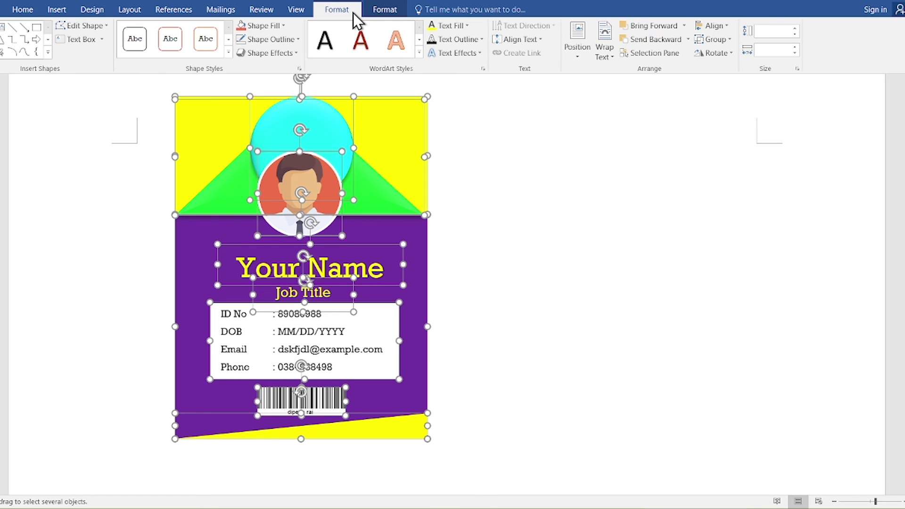
click(702, 41)
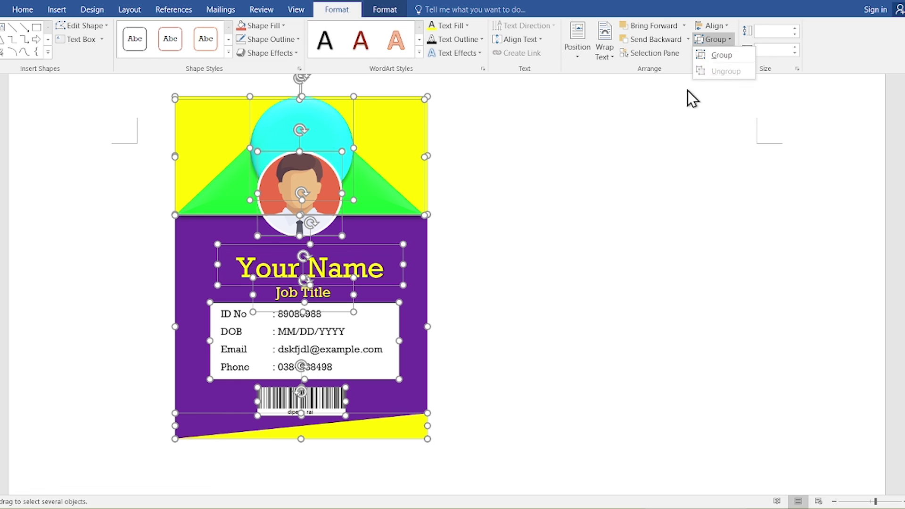
click(719, 55)
click(487, 251)
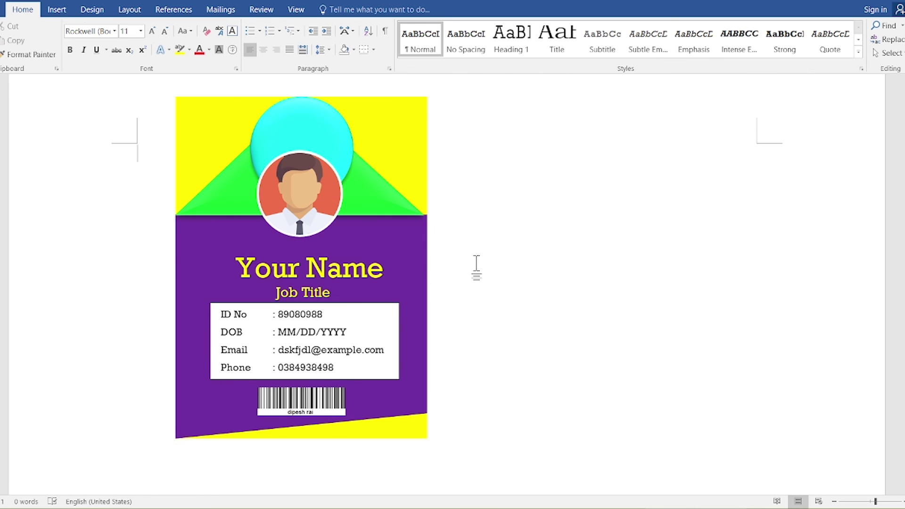